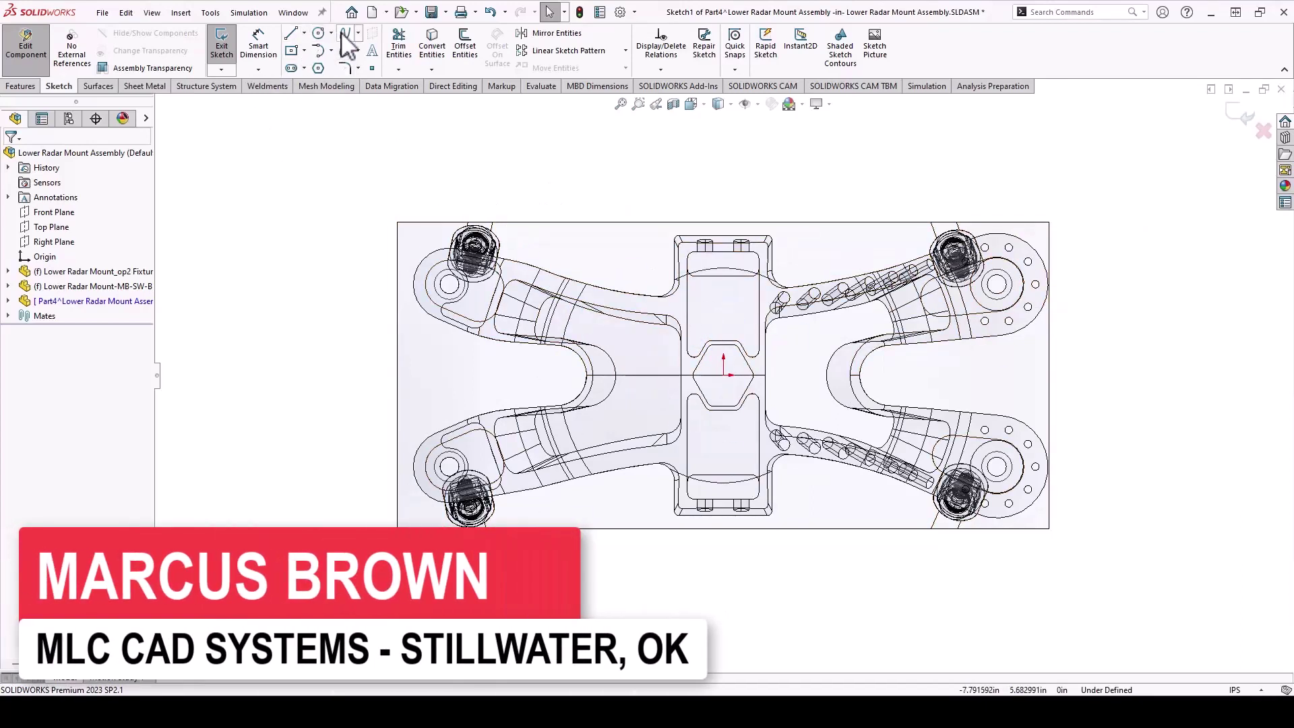
# Draw a spline along the upper arm of the radar mount, ending near the right mount
pyautogui.click(587, 297)
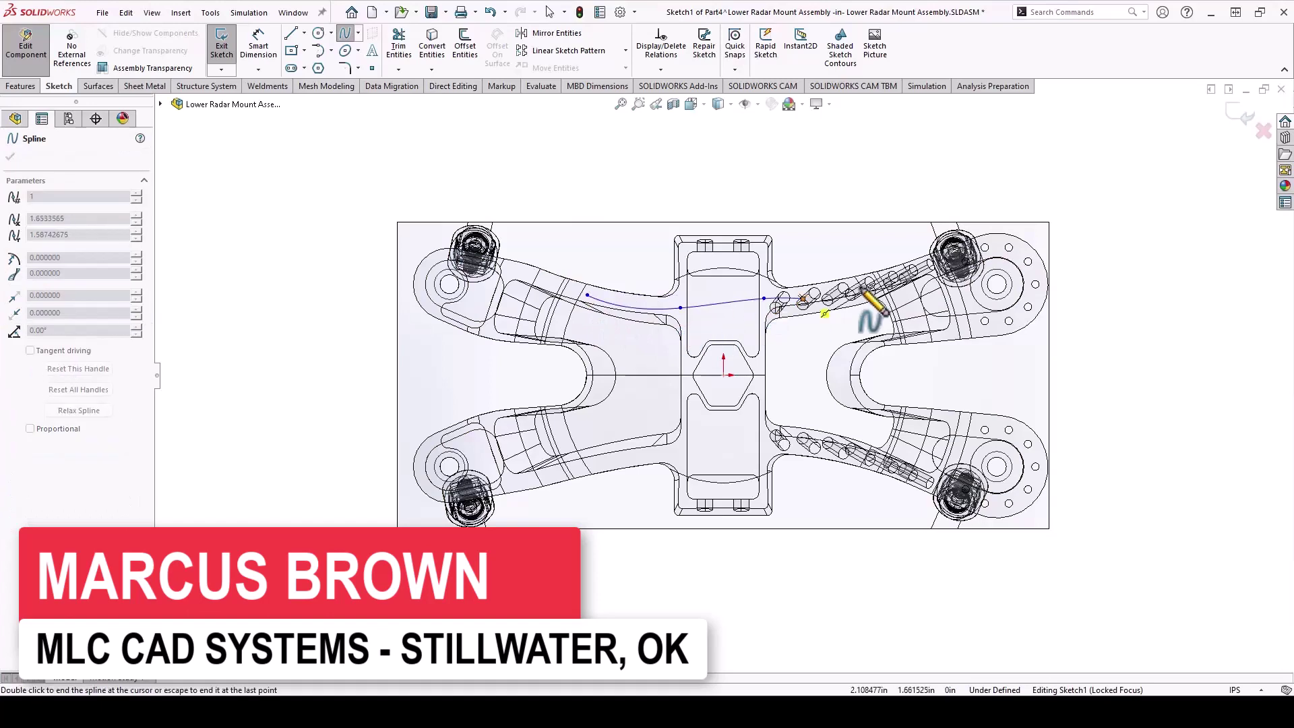
pyautogui.scroll(-3, 865, 288)
pyautogui.scroll(-2, 803, 321)
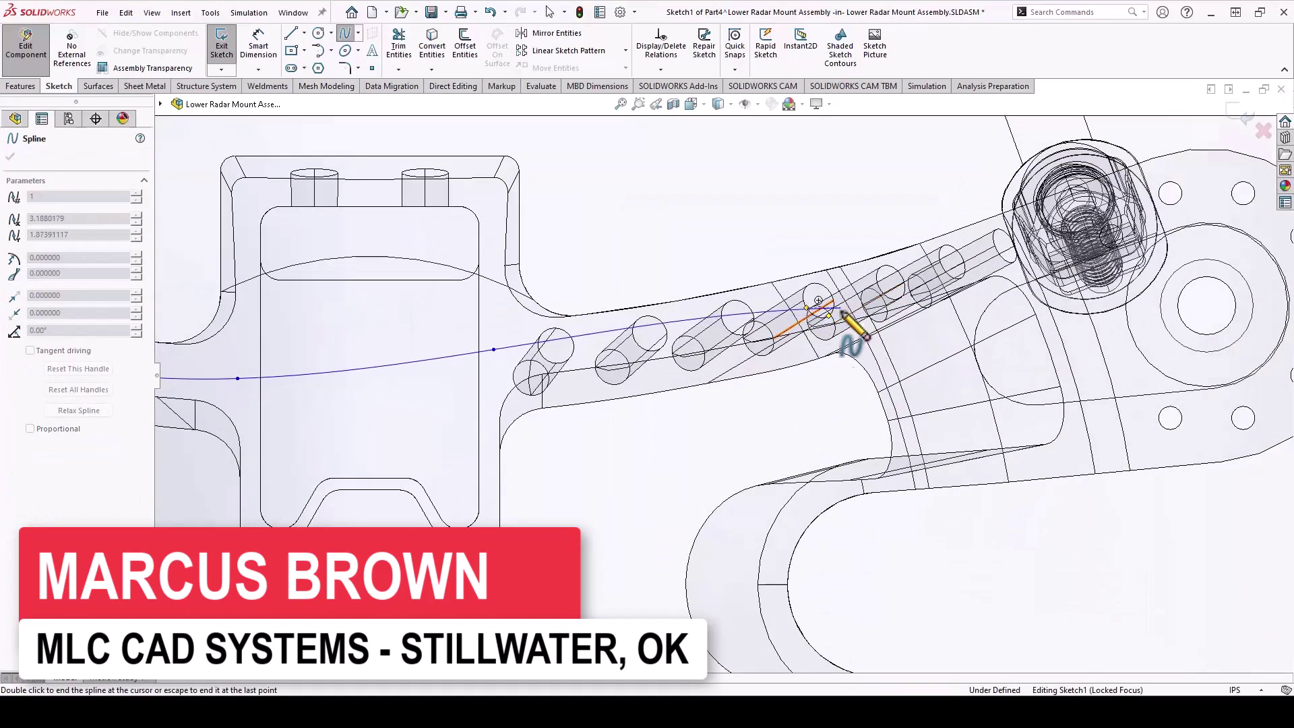
pyautogui.click(841, 309)
pyautogui.press('Escape')
pyautogui.scroll(3, 825, 354)
# Draw a second spline along the lower arm, ending past the lower right mount
pyautogui.keyDown('ctrl'); pyautogui.moveTo(652, 515); pyautogui.dragTo(767, 404, button='middle'); pyautogui.keyUp('ctrl')
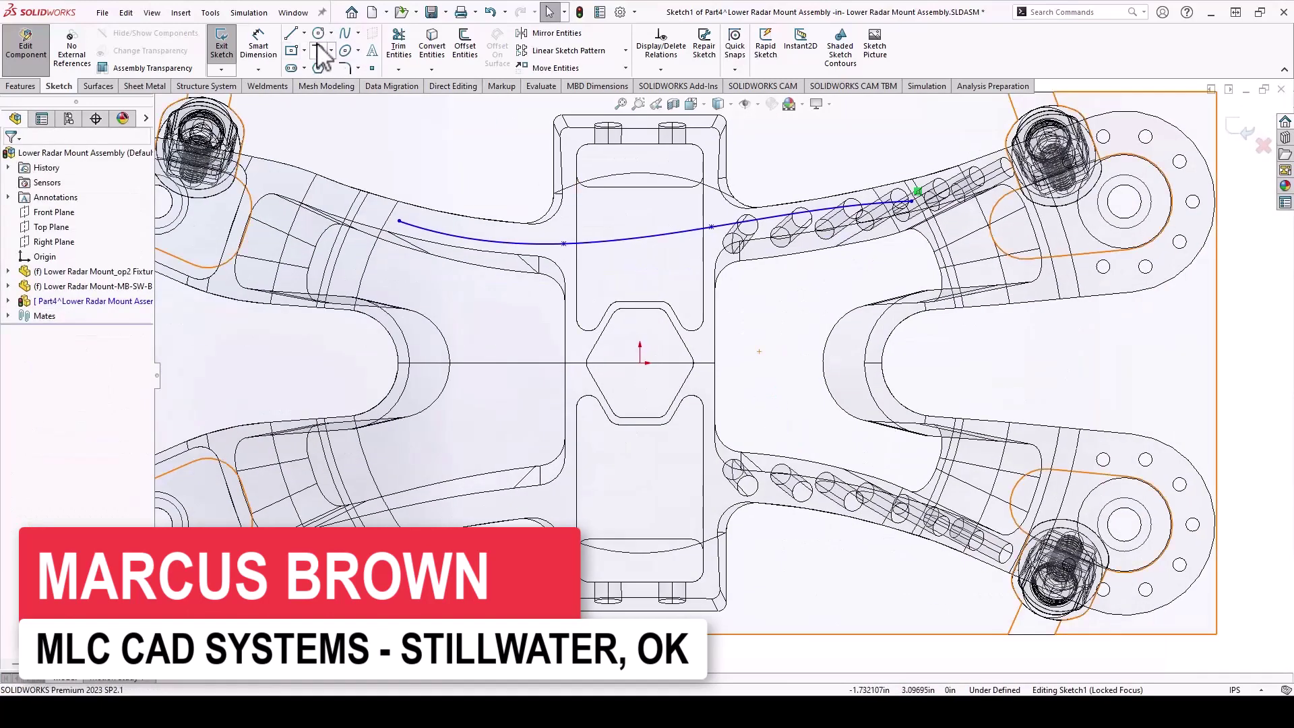
pyautogui.click(345, 33)
pyautogui.click(406, 522)
pyautogui.click(583, 494)
pyautogui.click(762, 483)
pyautogui.scroll(-3, 880, 516)
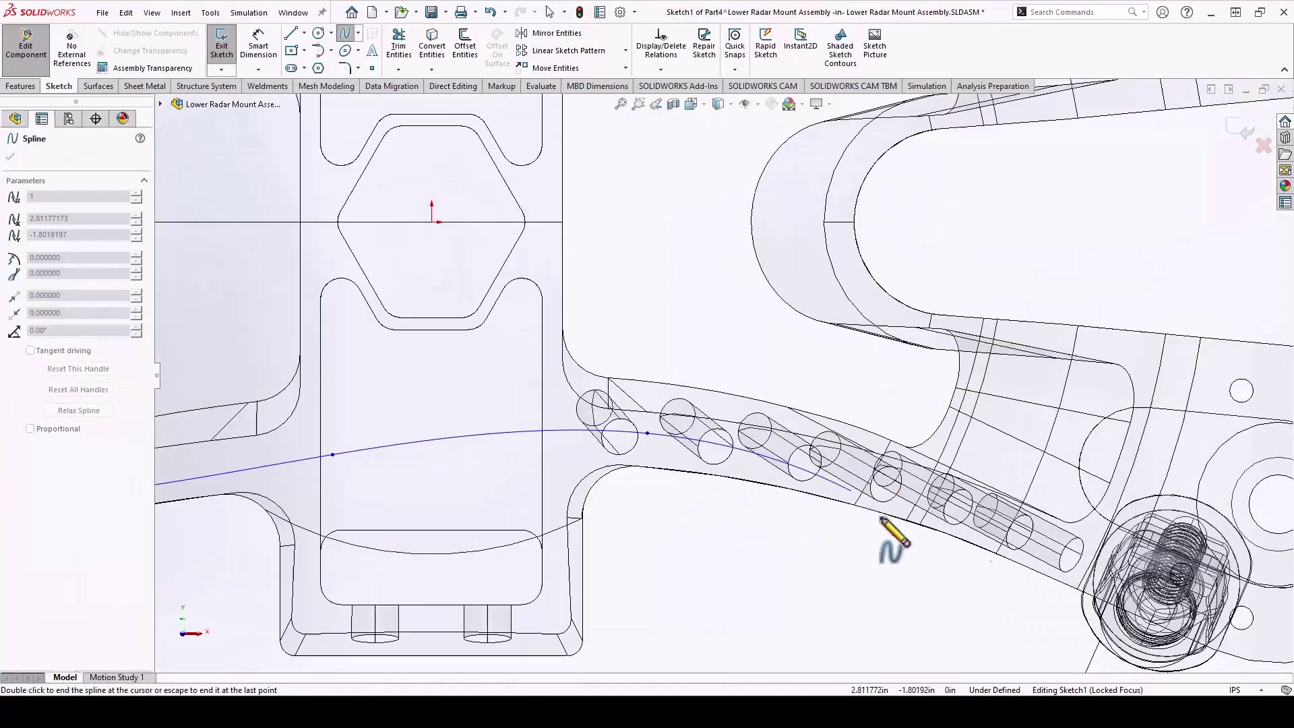
pyautogui.doubleClick(908, 497)
pyautogui.press('f')
# Adjust the points of the upper spline to reshape its curve
pyautogui.click(652, 241)
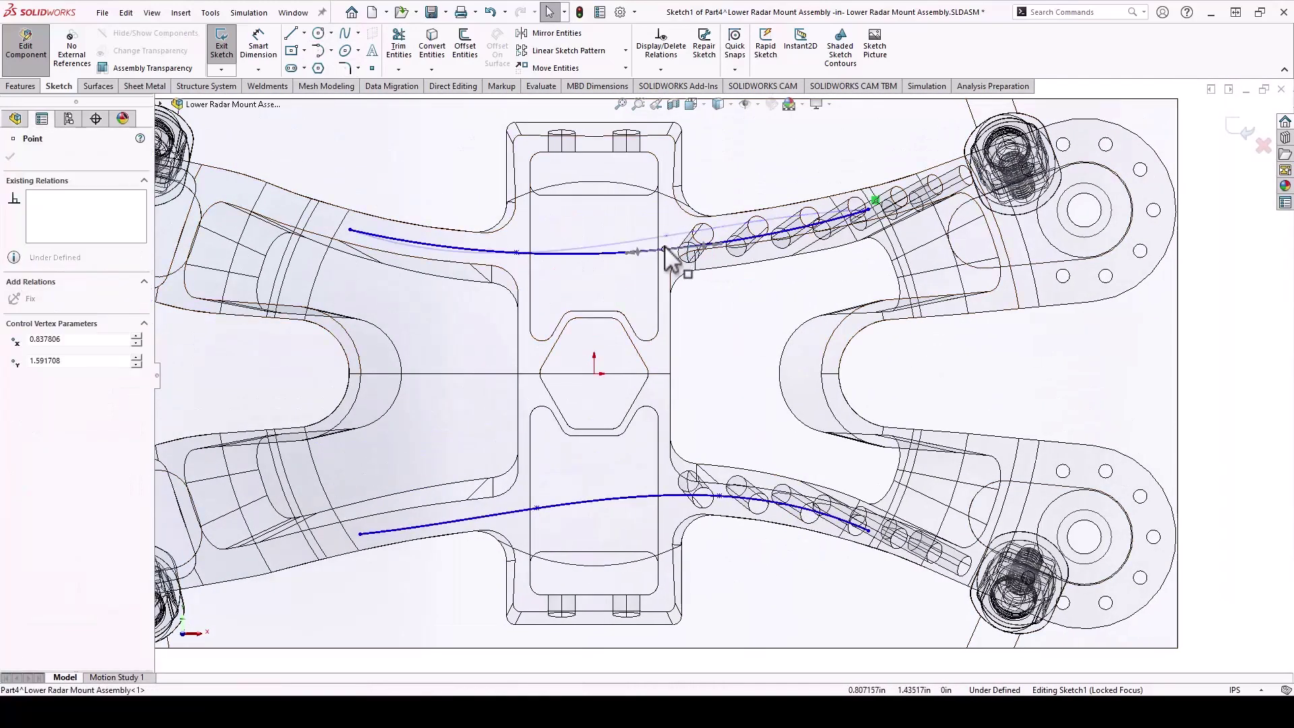
pyautogui.click(510, 250)
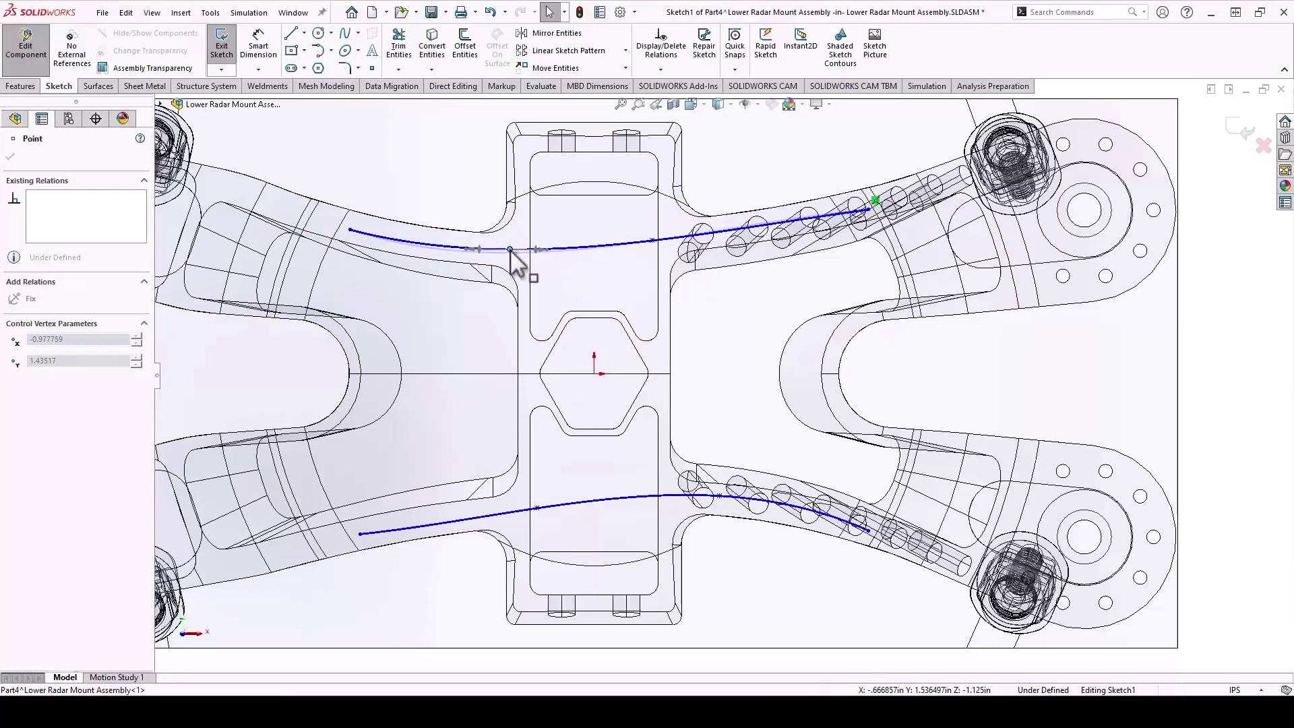
pyautogui.click(428, 175)
pyautogui.scroll(1, 454, 241)
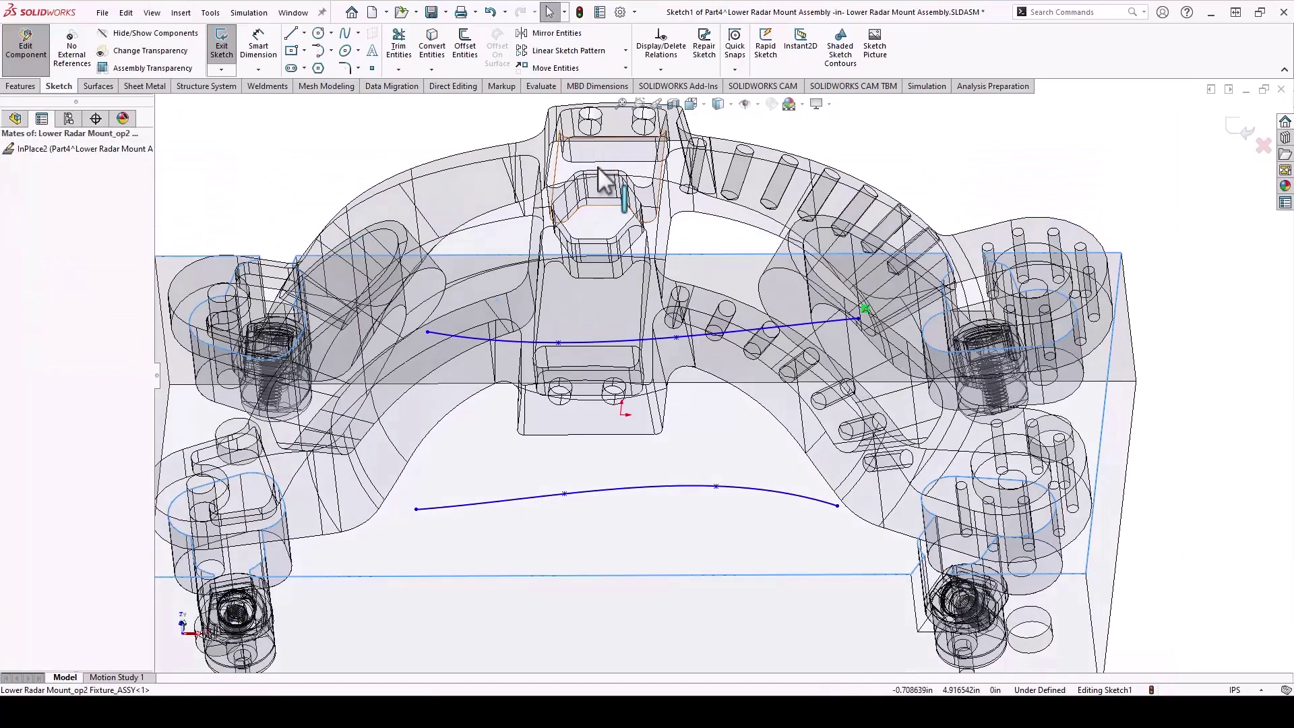
# Extrude both splines Up To Body (radar mount) as 0.25in Mid-Plane thin-feature walls
pyautogui.click(20, 86)
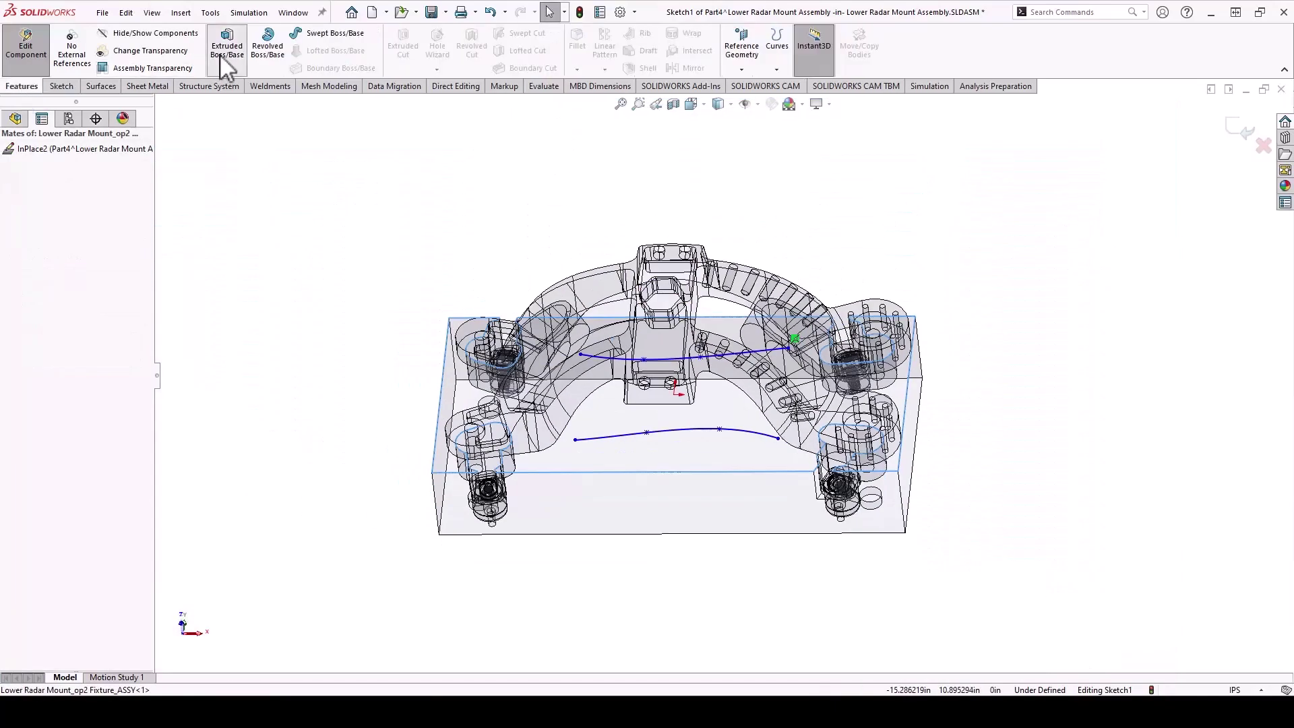
pyautogui.click(227, 44)
pyautogui.click(81, 285)
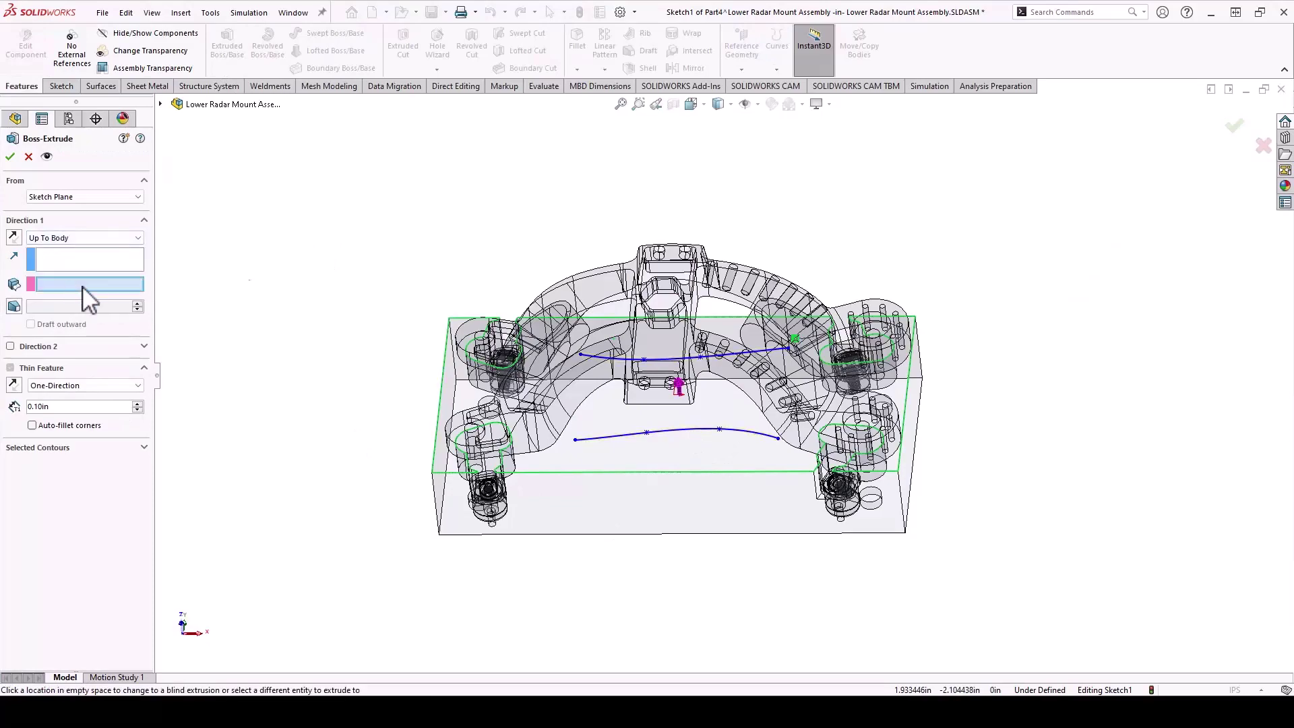
pyautogui.click(537, 269)
pyautogui.moveTo(537, 269); pyautogui.dragTo(398, 263, button='middle')
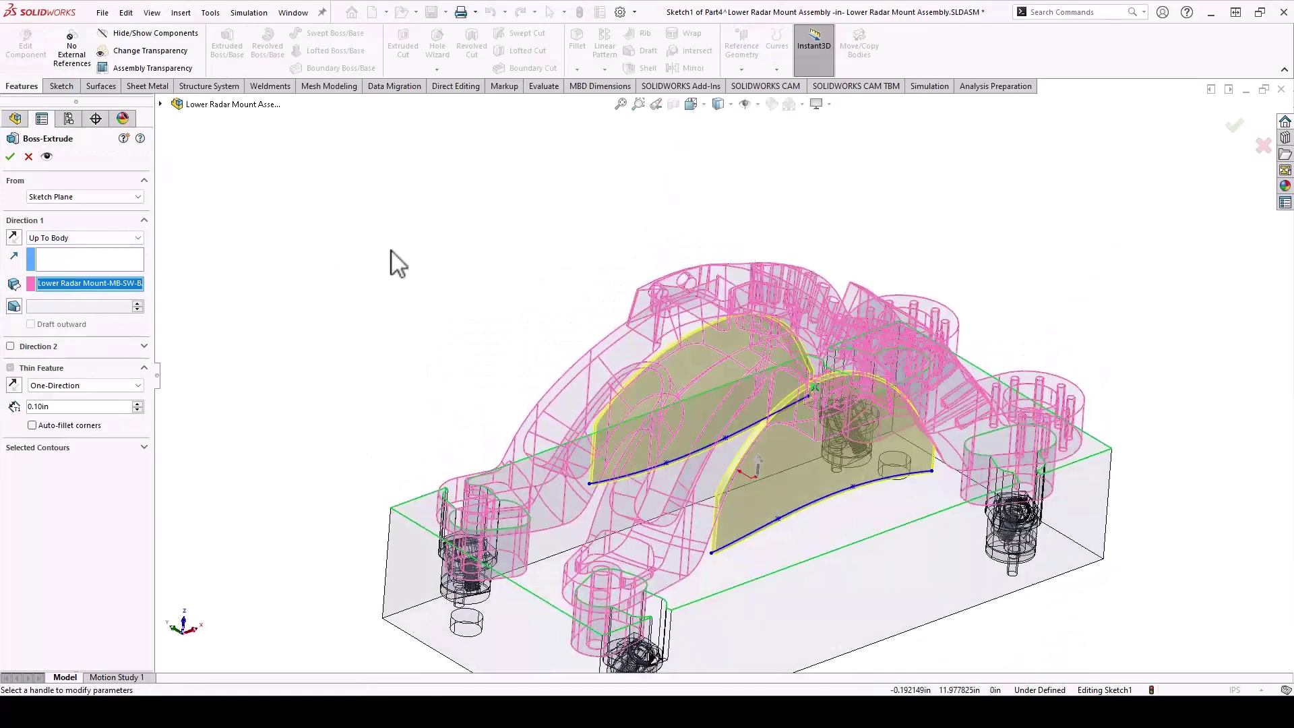
pyautogui.click(57, 406)
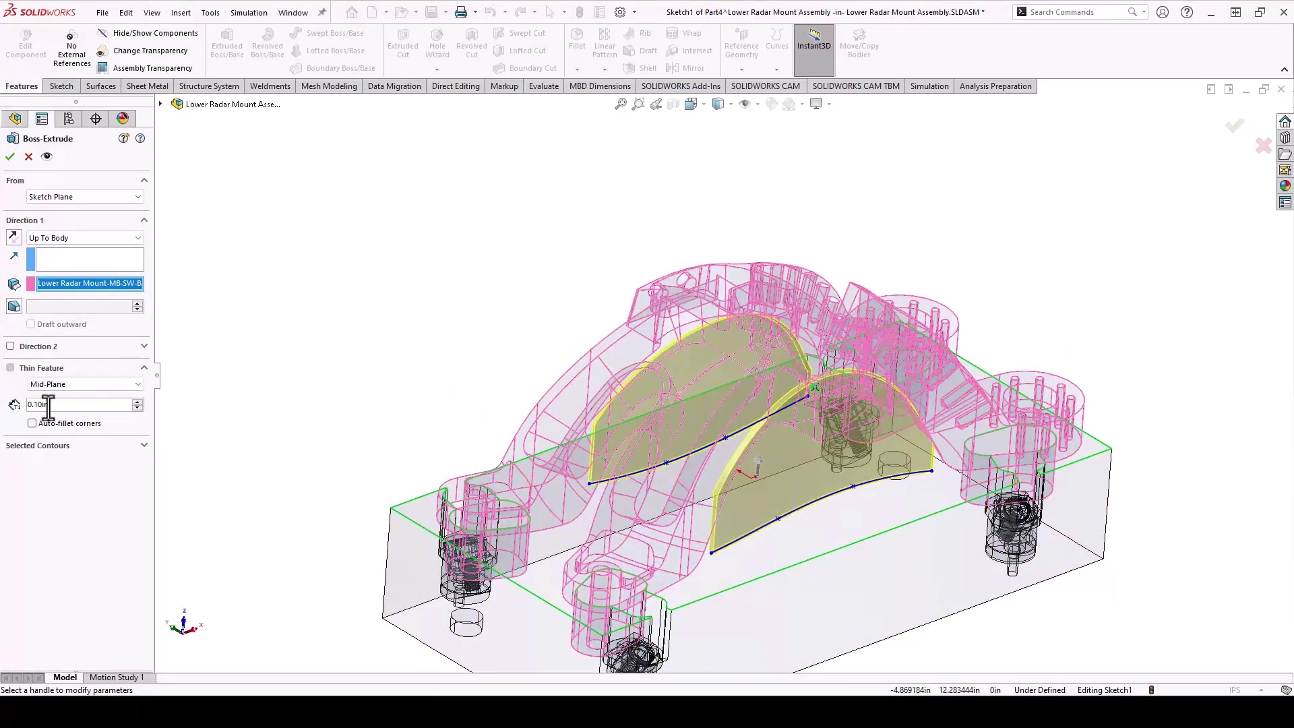
pyautogui.write('.25')
pyautogui.press('Return')
pyautogui.moveTo(519, 326); pyautogui.dragTo(643, 425, button='middle')
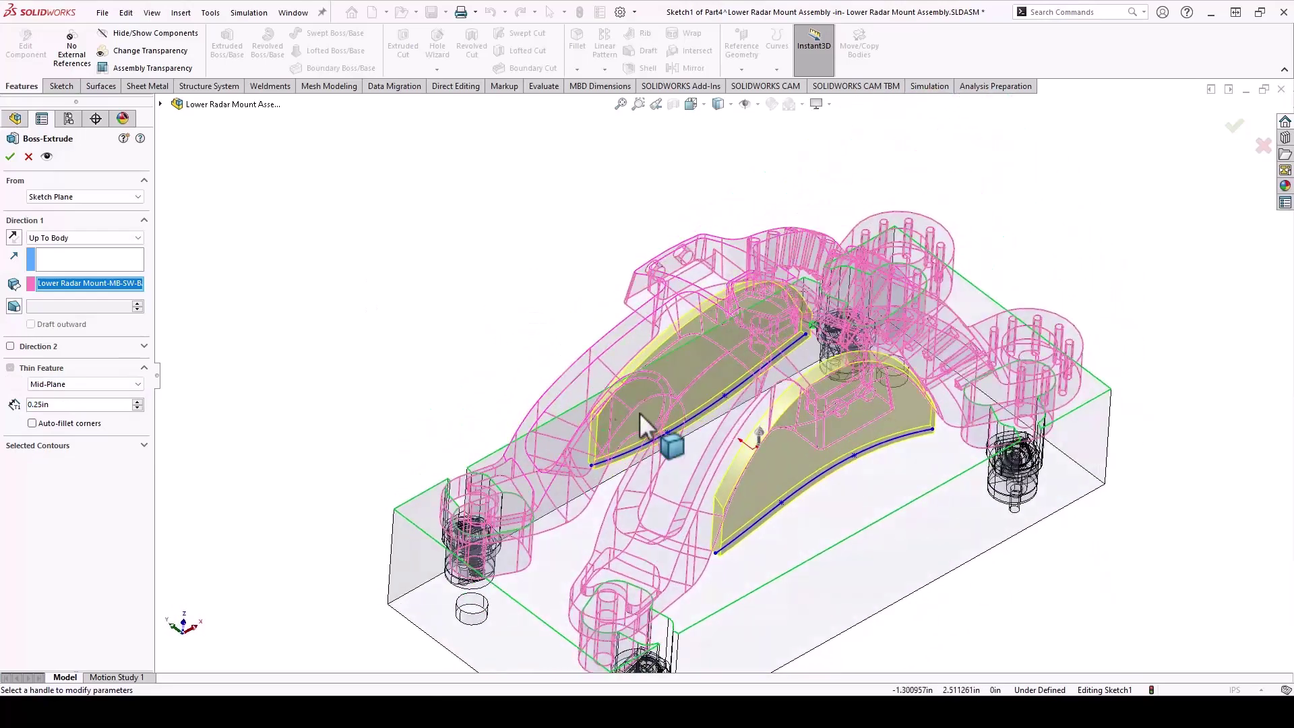
pyautogui.click(11, 157)
pyautogui.moveTo(508, 205); pyautogui.dragTo(1183, 199, button='middle')
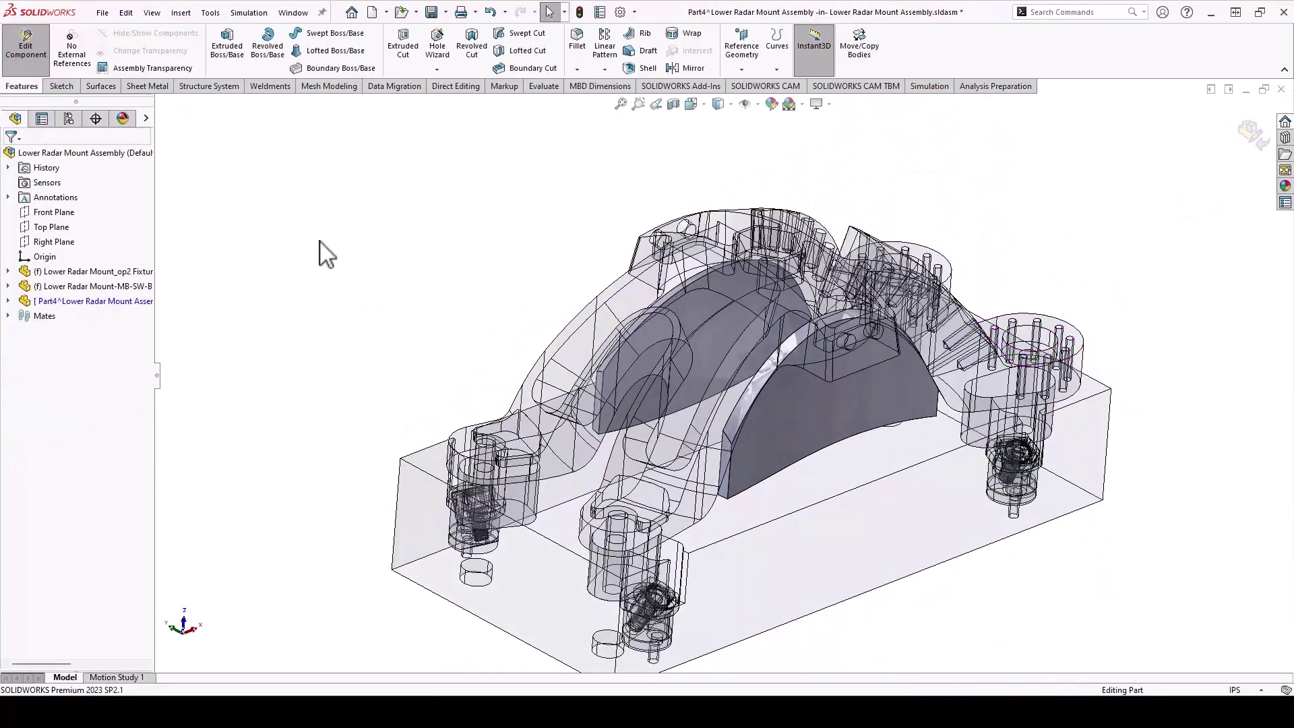
# On the fixture's Front Plane, sketch a center rectangle from the origin around the central block
pyautogui.click(8, 301)
pyautogui.click(56, 405)
pyautogui.click(64, 368)
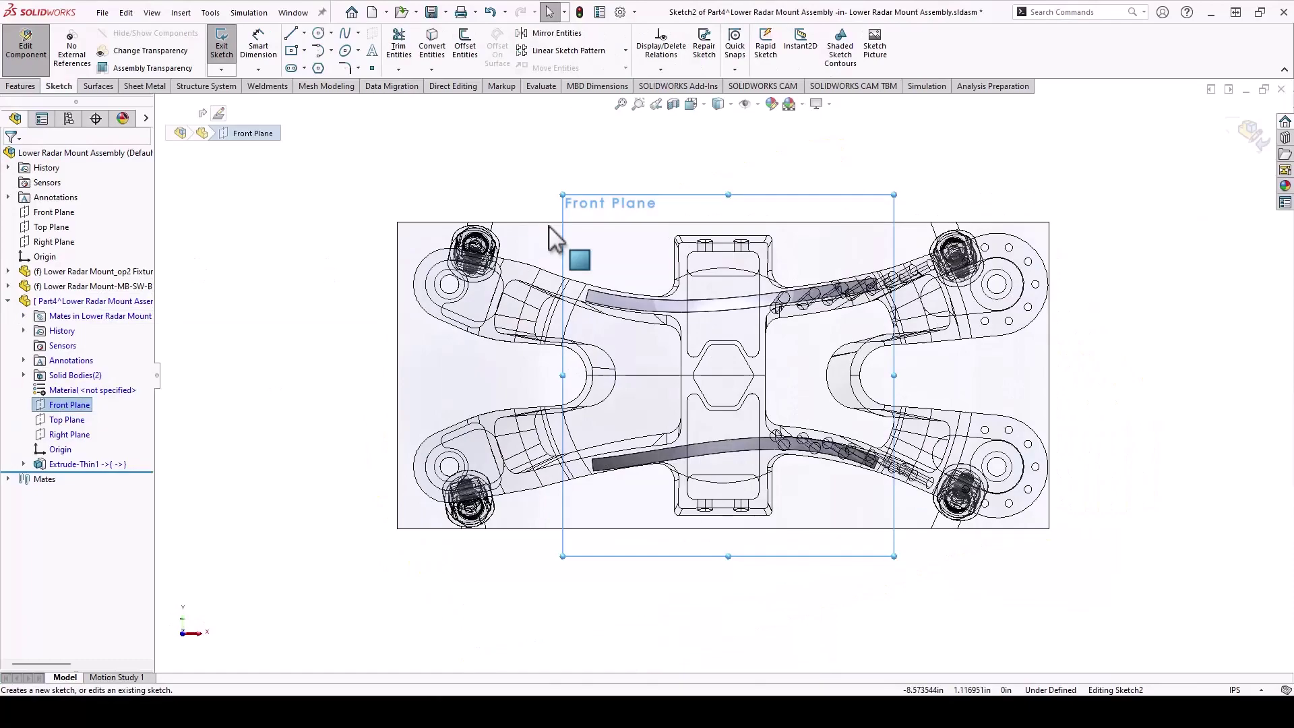
pyautogui.click(293, 52)
pyautogui.click(723, 376)
pyautogui.scroll(-5, 737, 283)
pyautogui.click(809, 182)
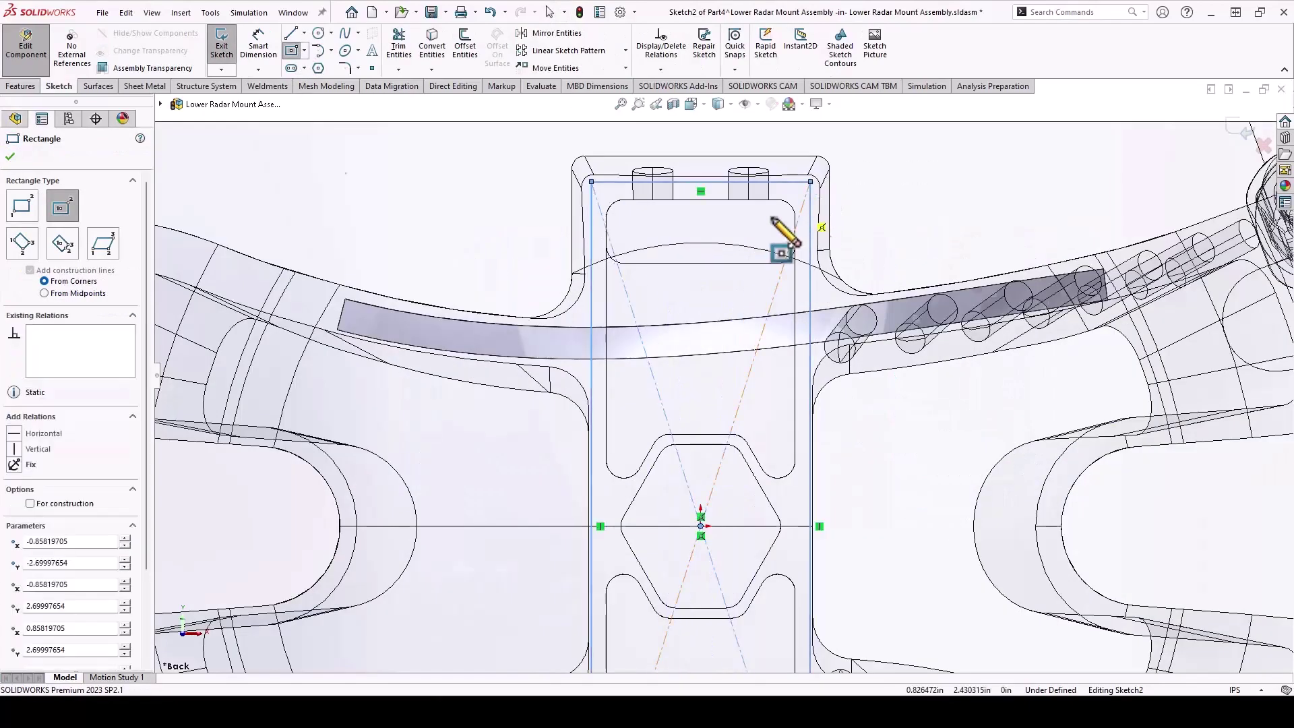
# Extrude the rectangle as a thin-feature wall Up To Body onto the radar mount
pyautogui.click(25, 86)
pyautogui.click(226, 46)
pyautogui.moveTo(434, 498); pyautogui.dragTo(726, 576, button='middle')
pyautogui.scroll(4, 729, 574)
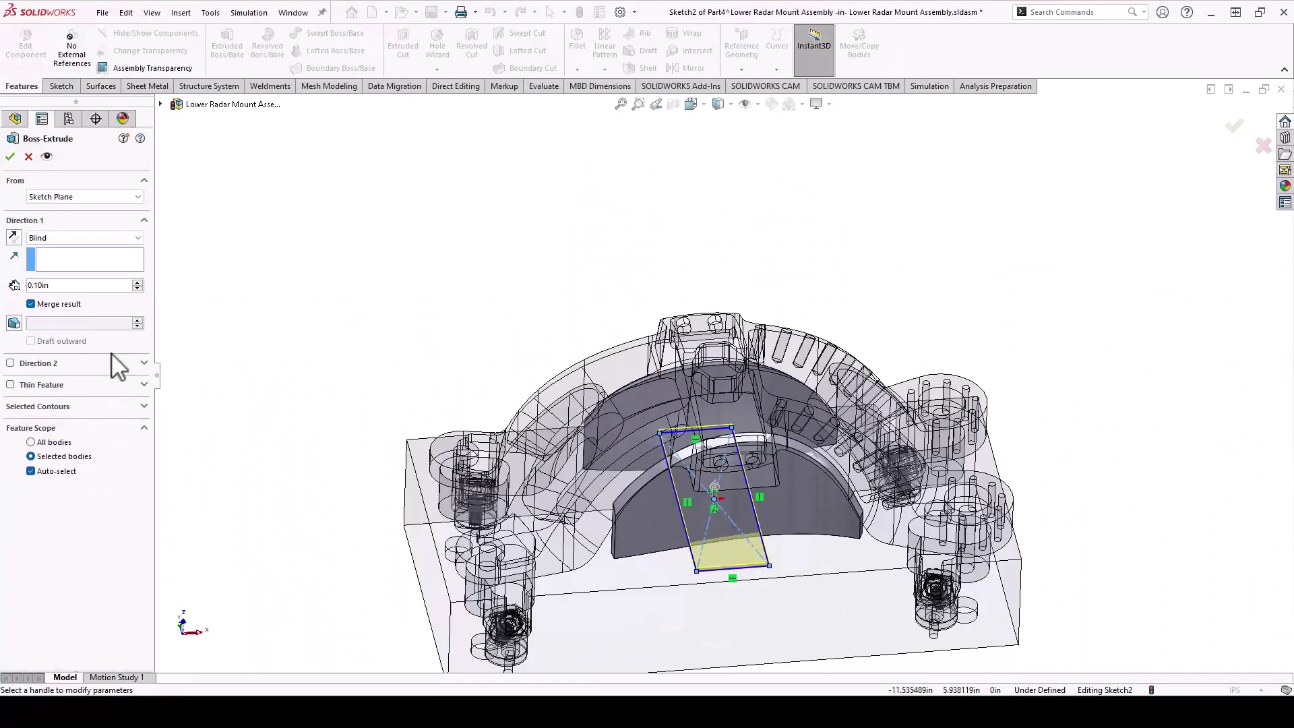
pyautogui.click(10, 384)
pyautogui.scroll(-2, 784, 498)
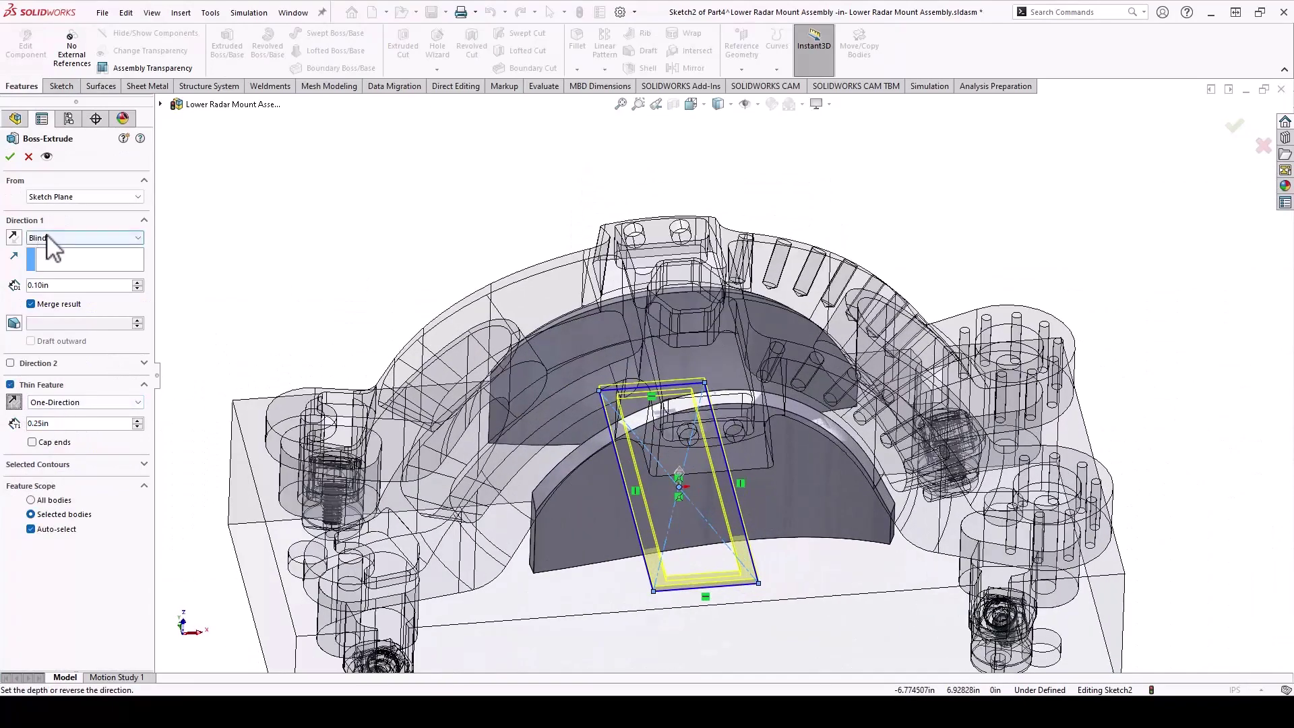
pyautogui.click(60, 295)
pyautogui.click(607, 292)
pyautogui.rightClick(607, 292)
pyautogui.moveTo(997, 229); pyautogui.dragTo(764, 431, button='middle')
pyautogui.moveTo(518, 576); pyautogui.dragTo(694, 111, button='middle')
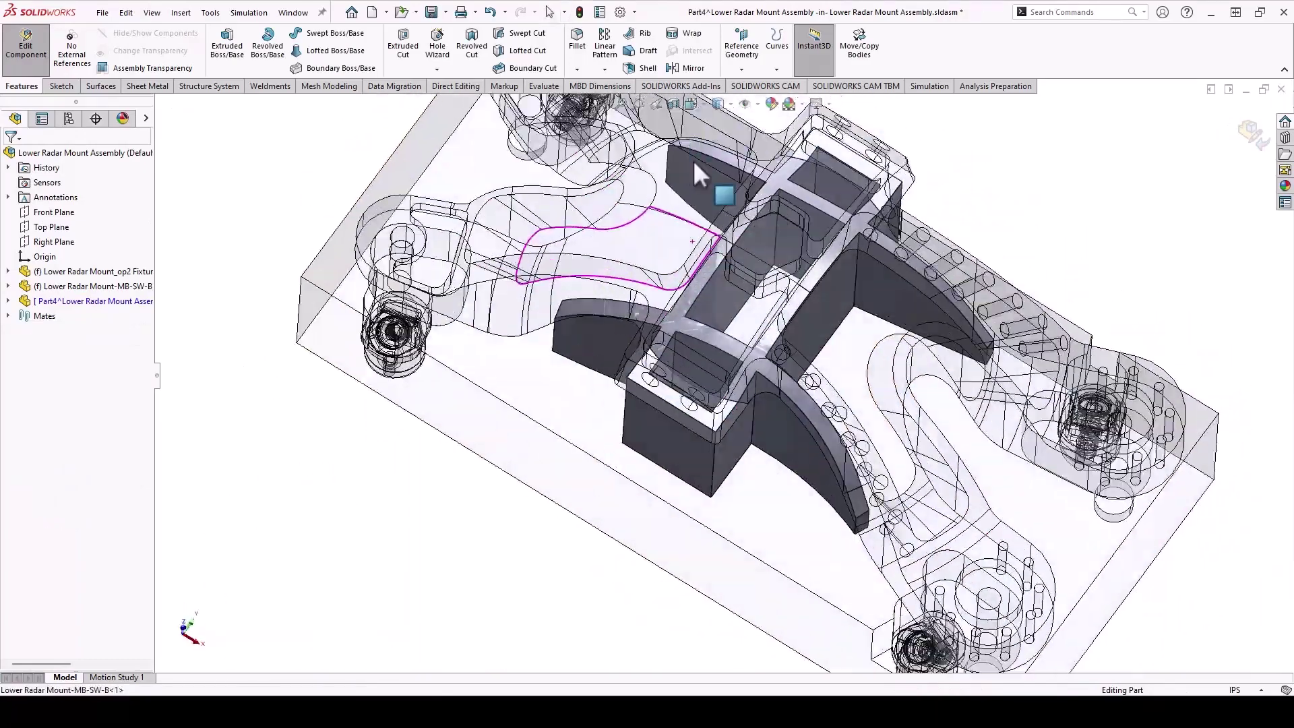
# On the fixture's Front Plane, sketch a spline curving around the right U-shaped cutout
pyautogui.click(7, 301)
pyautogui.click(69, 404)
pyautogui.click(76, 377)
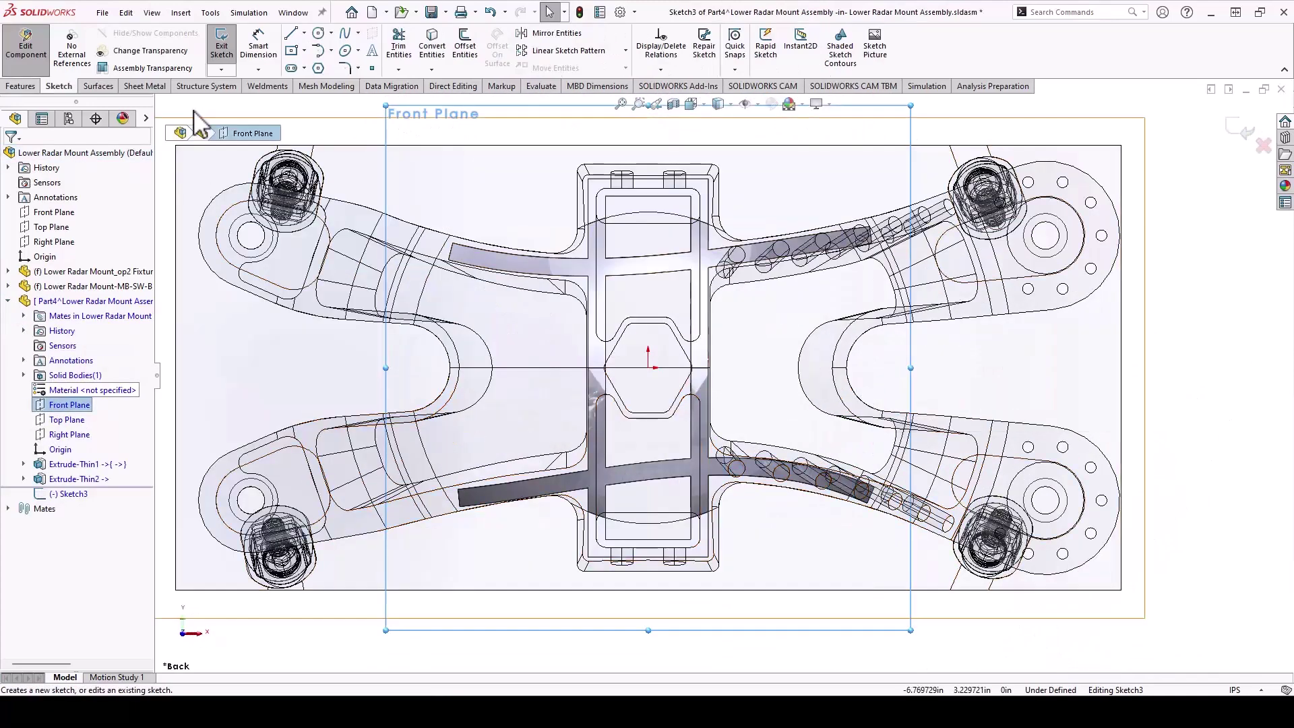
pyautogui.click(345, 33)
pyautogui.scroll(-2, 903, 367)
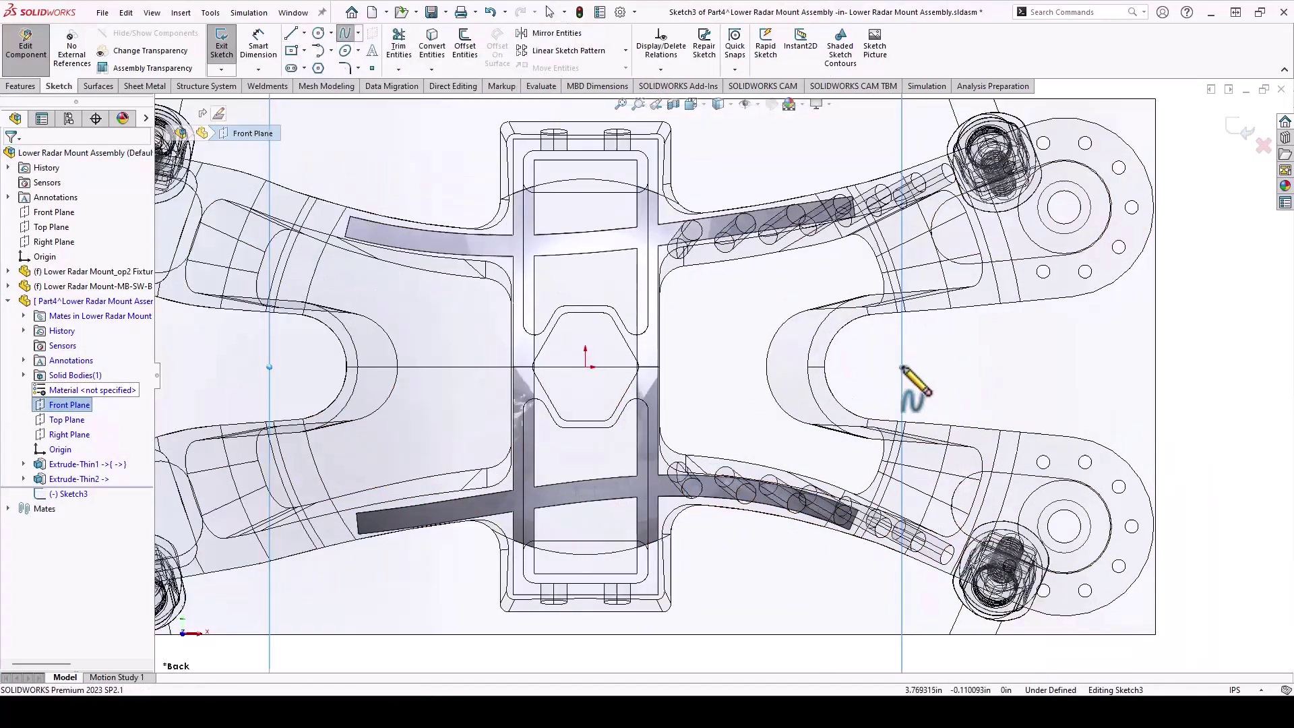
pyautogui.scroll(-4, 909, 306)
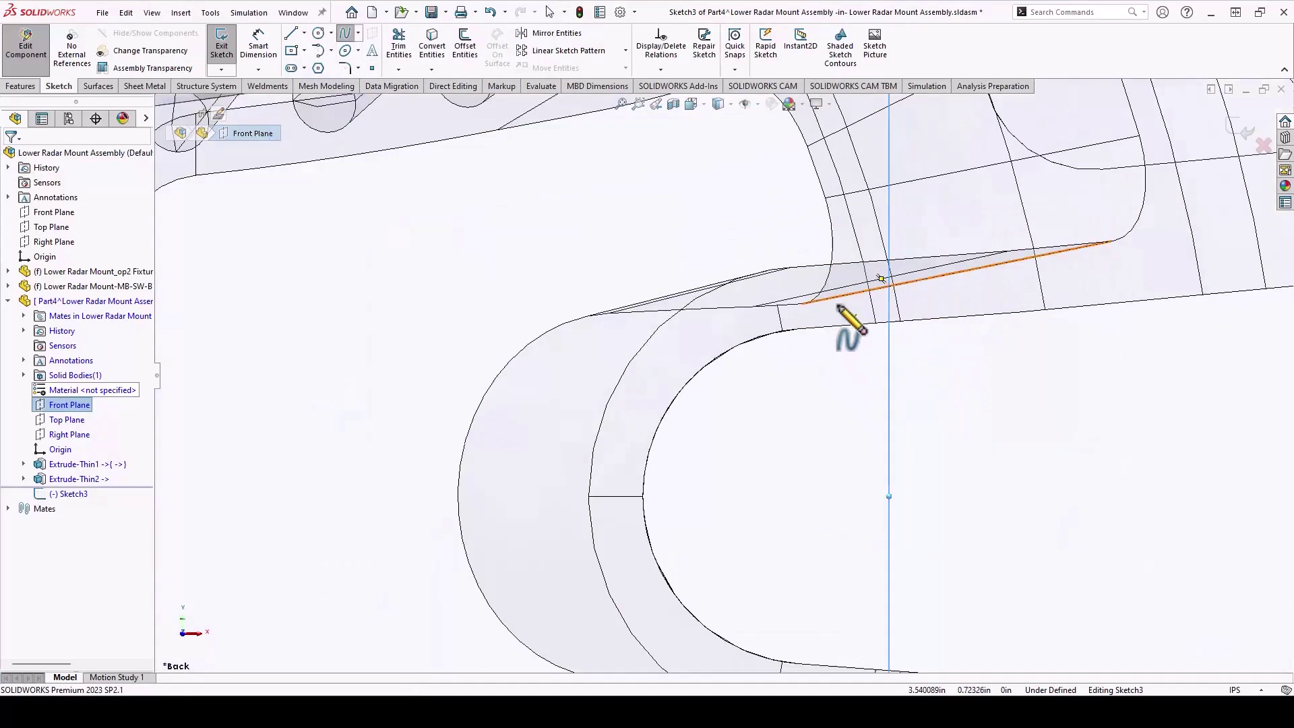
pyautogui.click(841, 280)
pyautogui.click(543, 495)
pyautogui.scroll(1, 734, 621)
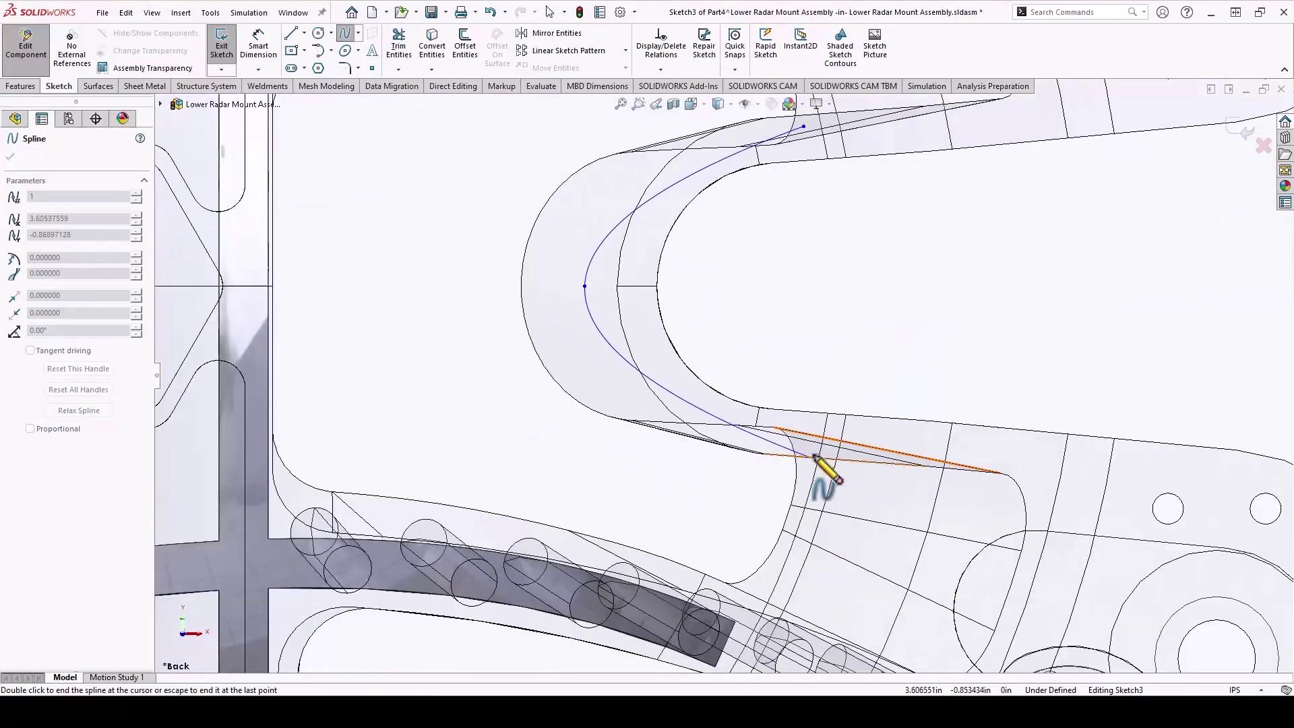
pyautogui.doubleClick(783, 442)
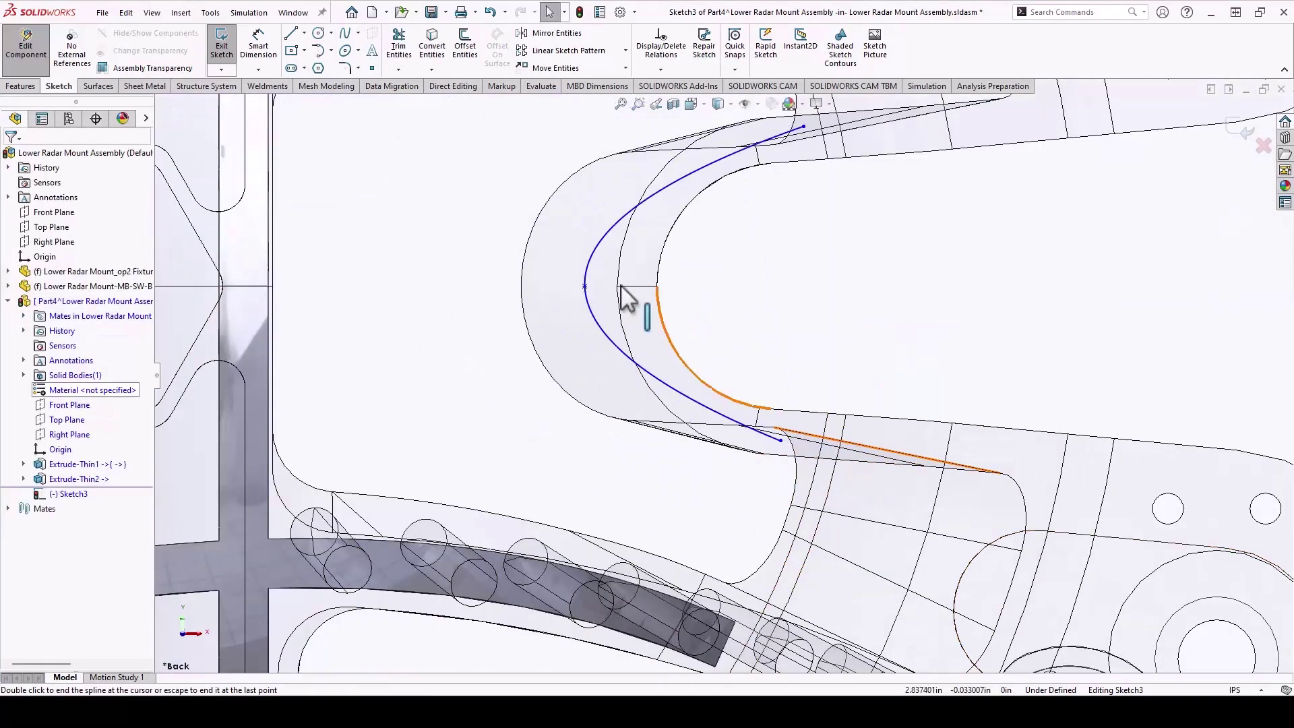
pyautogui.press('Escape')
# Drag the tangent handle at the spline's middle point to reshape the curve
pyautogui.click(1047, 341)
pyautogui.keyDown('ctrl'); pyautogui.moveTo(1192, 393); pyautogui.dragTo(1025, 394, button='middle'); pyautogui.keyUp('ctrl')
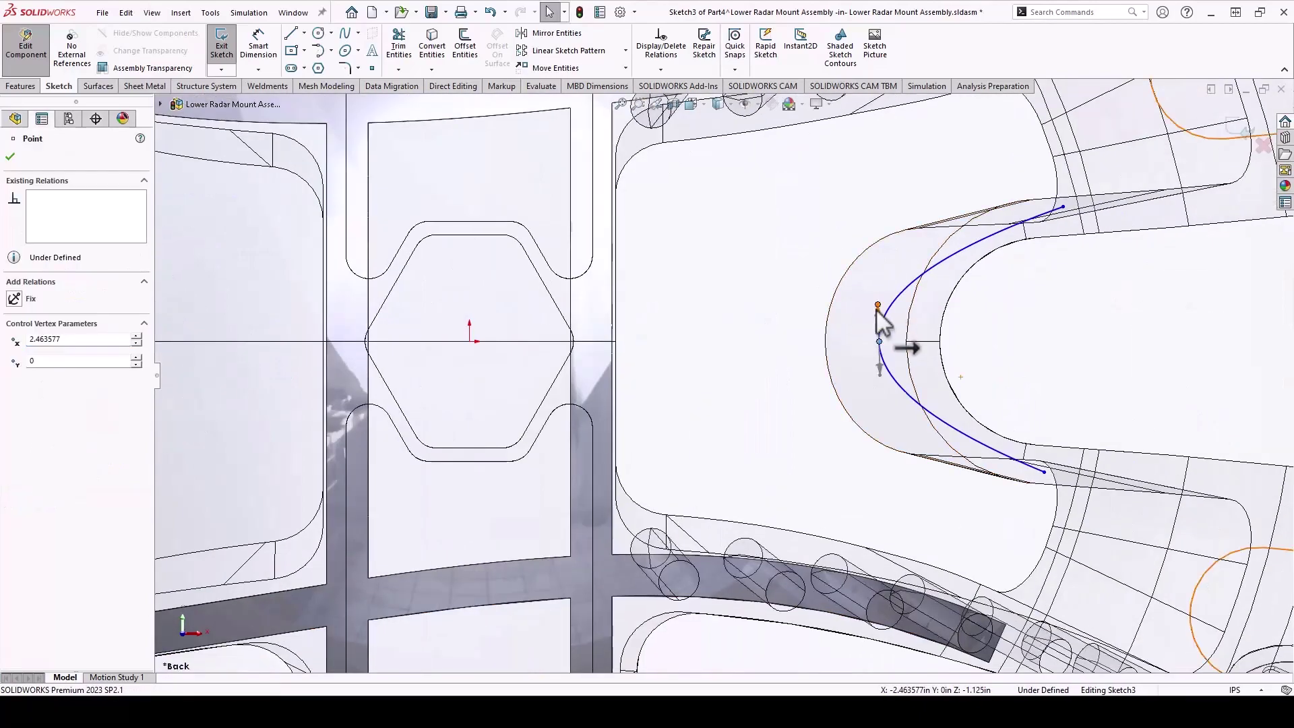
pyautogui.click(865, 296)
pyautogui.moveTo(850, 340); pyautogui.dragTo(892, 539, button='middle')
pyautogui.press('f')
pyautogui.scroll(3, 450, 354)
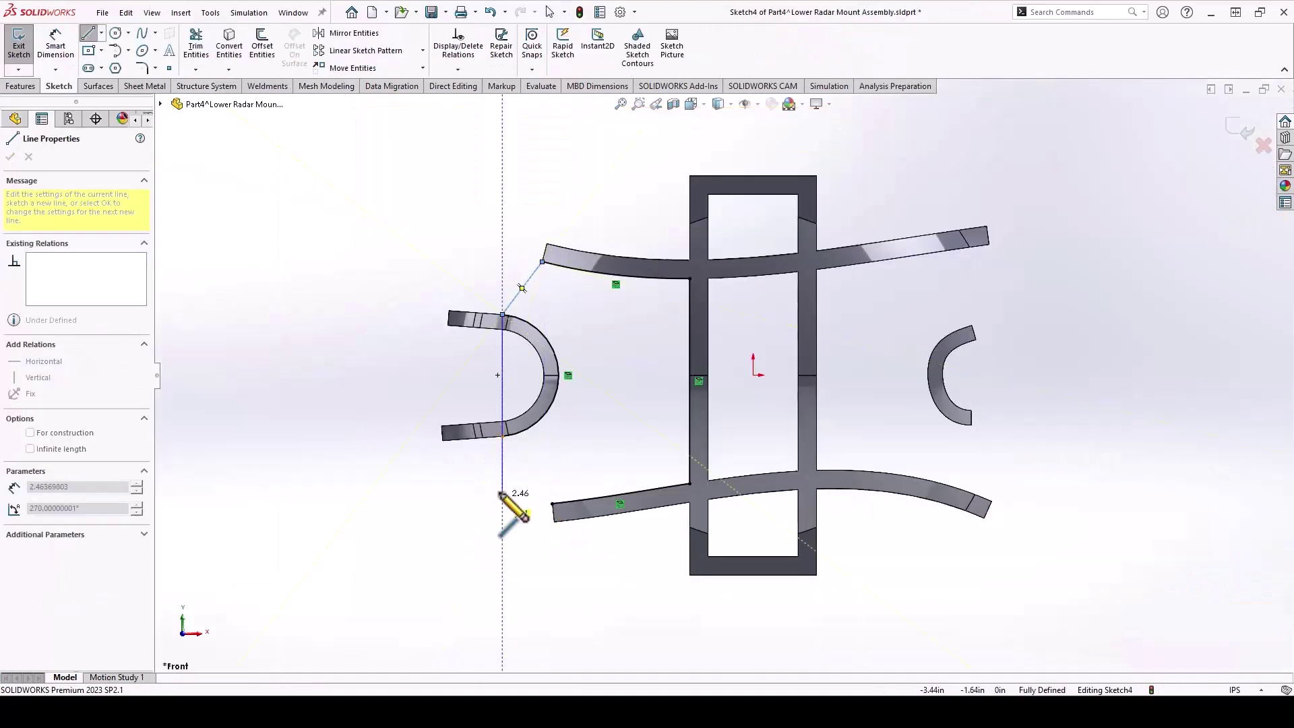
# Join the arc end to the lower wall with a line and extrude the sketch as a boss
pyautogui.press('Escape')
pyautogui.click(502, 436)
pyautogui.click(553, 503)
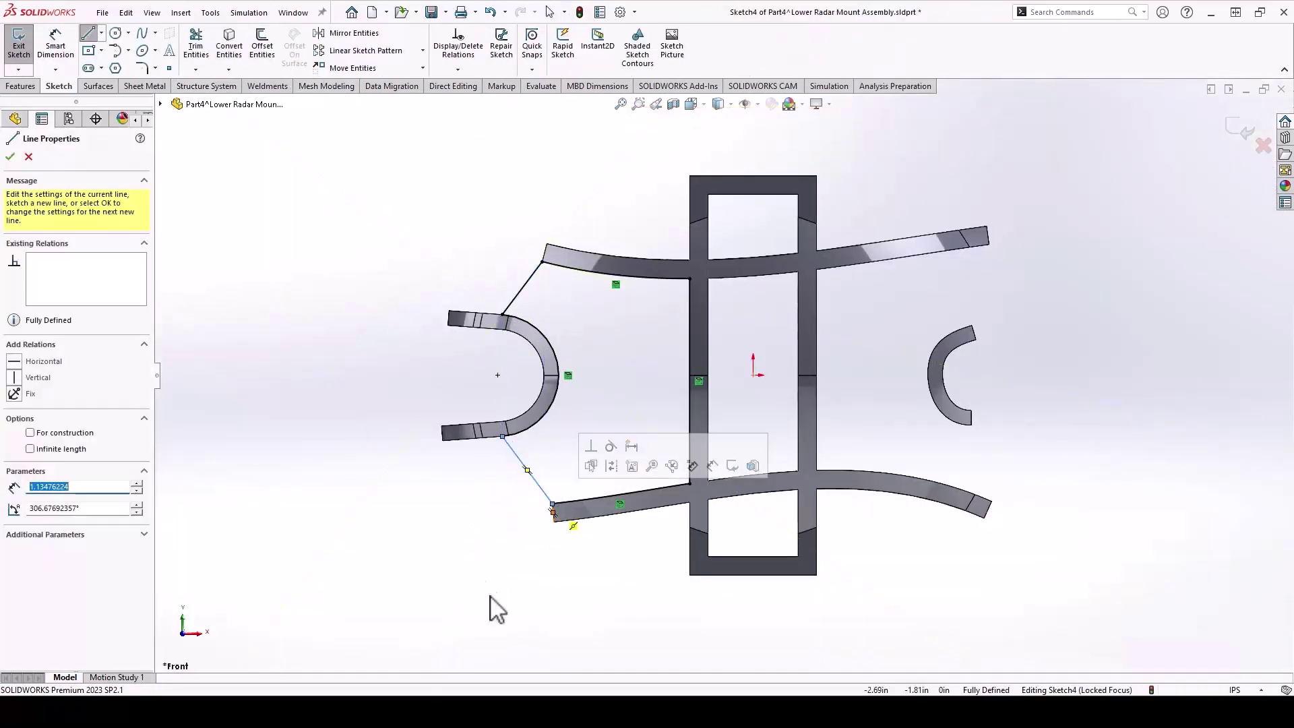
pyautogui.press('Escape')
pyautogui.click(20, 85)
pyautogui.click(24, 46)
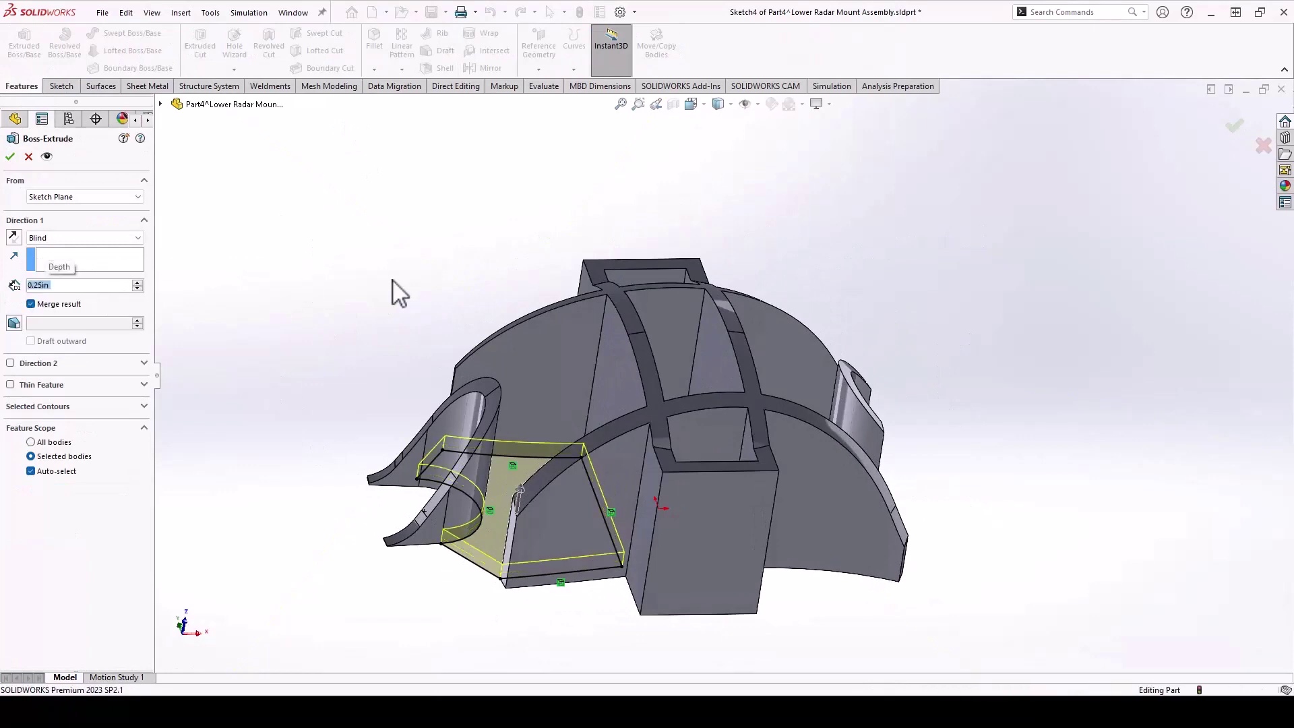
pyautogui.press('Return')
pyautogui.moveTo(395, 289)
pyautogui.mouseDown(button='middle')
pyautogui.moveTo(411, 424)
pyautogui.moveTo(391, 404)
pyautogui.mouseUp(button='middle')
# Start a Front Plane sketch and convert the outer plate edges into sketch geometry
pyautogui.click(323, 384)
pyautogui.click(48, 241)
pyautogui.click(48, 229)
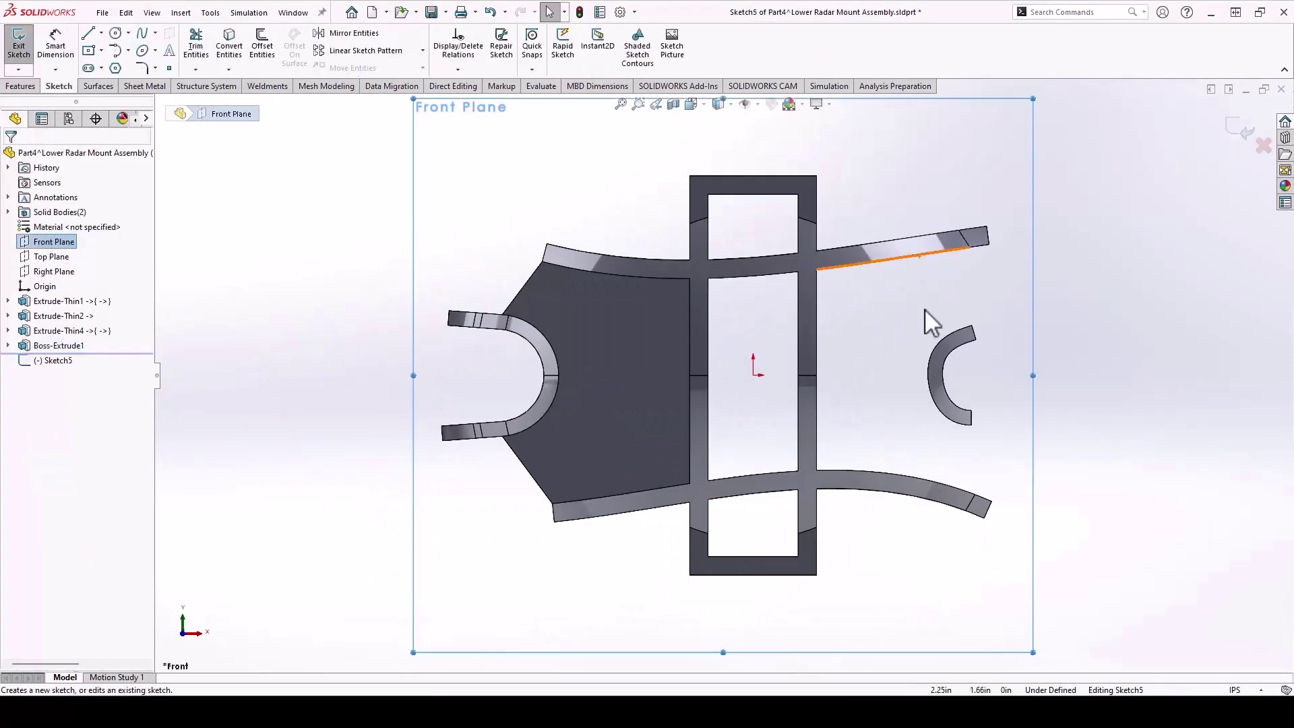
pyautogui.moveTo(924, 308); pyautogui.dragTo(898, 280, button='middle')
pyautogui.click(898, 279)
pyautogui.keyDown('ctrl'); pyautogui.click(842, 309); pyautogui.keyUp('ctrl')
pyautogui.moveTo(980, 438); pyautogui.dragTo(961, 482, button='middle')
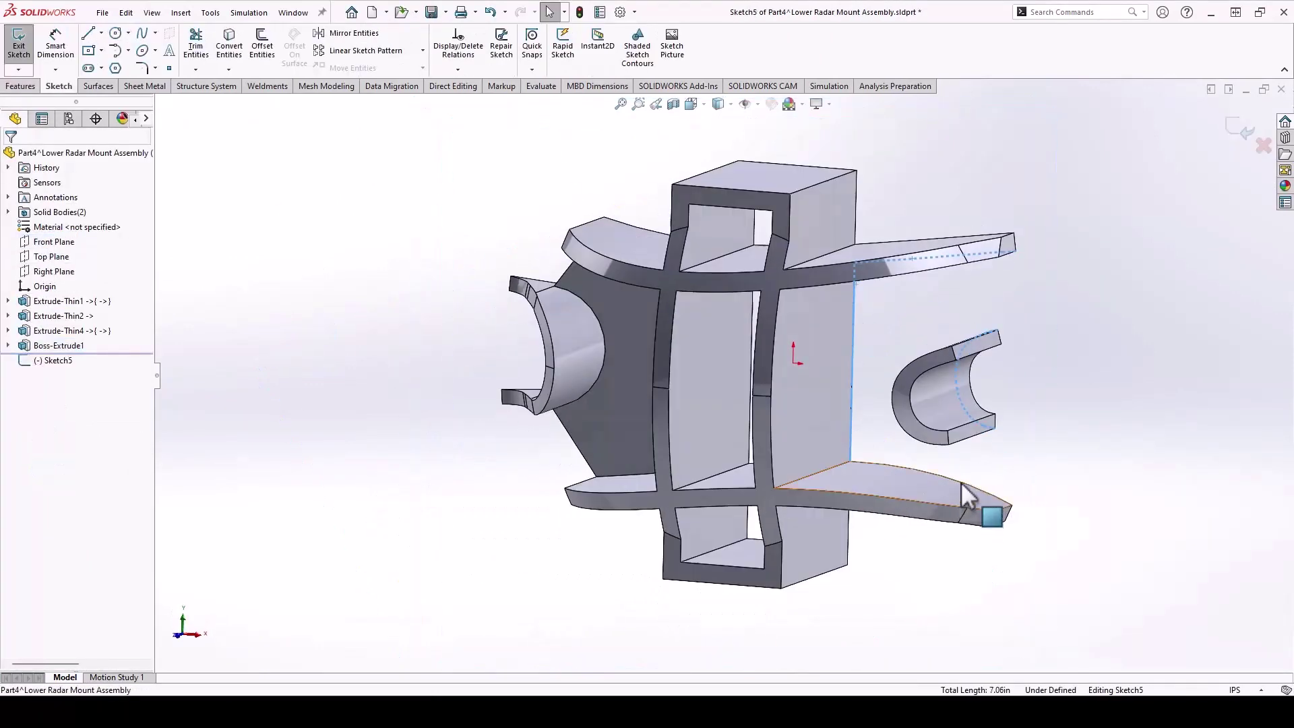
pyautogui.click(238, 52)
pyautogui.hotkey('ctrl', '8')
# Close the profile with two lines from the rib ends to the arc and extrude the plate
pyautogui.click(95, 34)
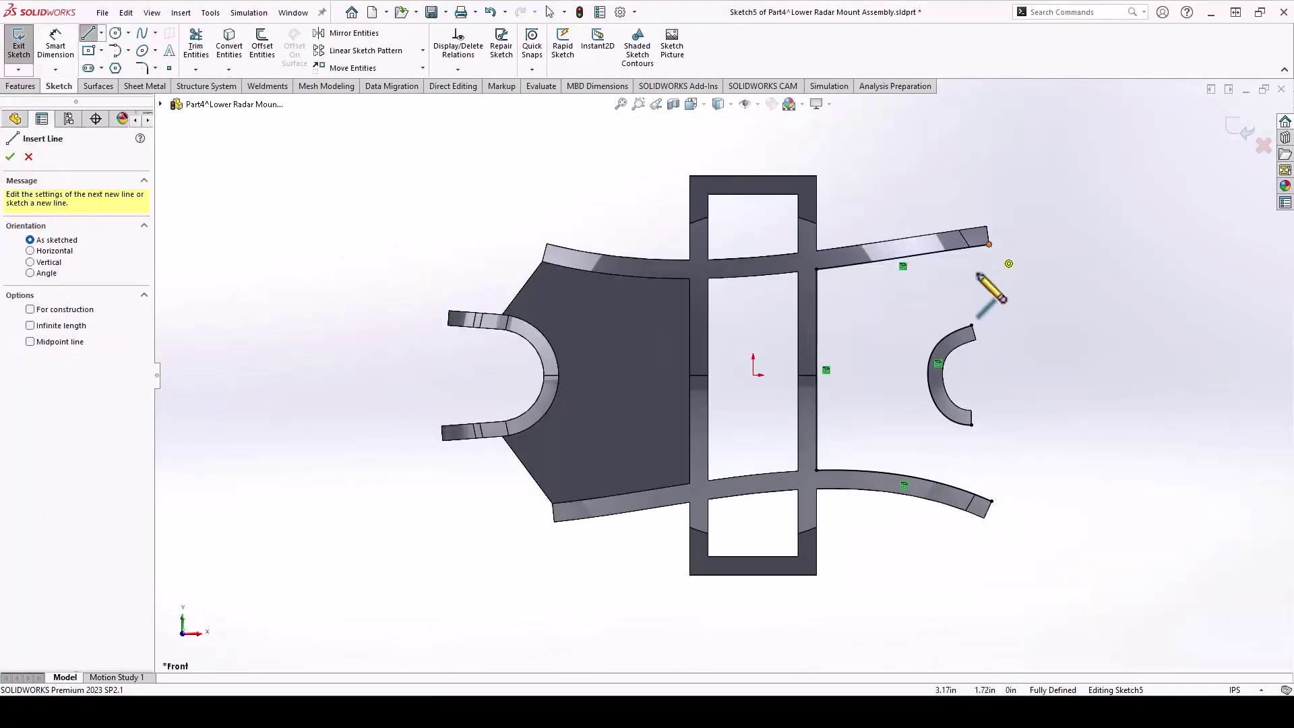
pyautogui.moveTo(989, 244); pyautogui.dragTo(971, 325)
pyautogui.moveTo(971, 424); pyautogui.dragTo(991, 500)
pyautogui.click(9, 40)
pyautogui.click(17, 48)
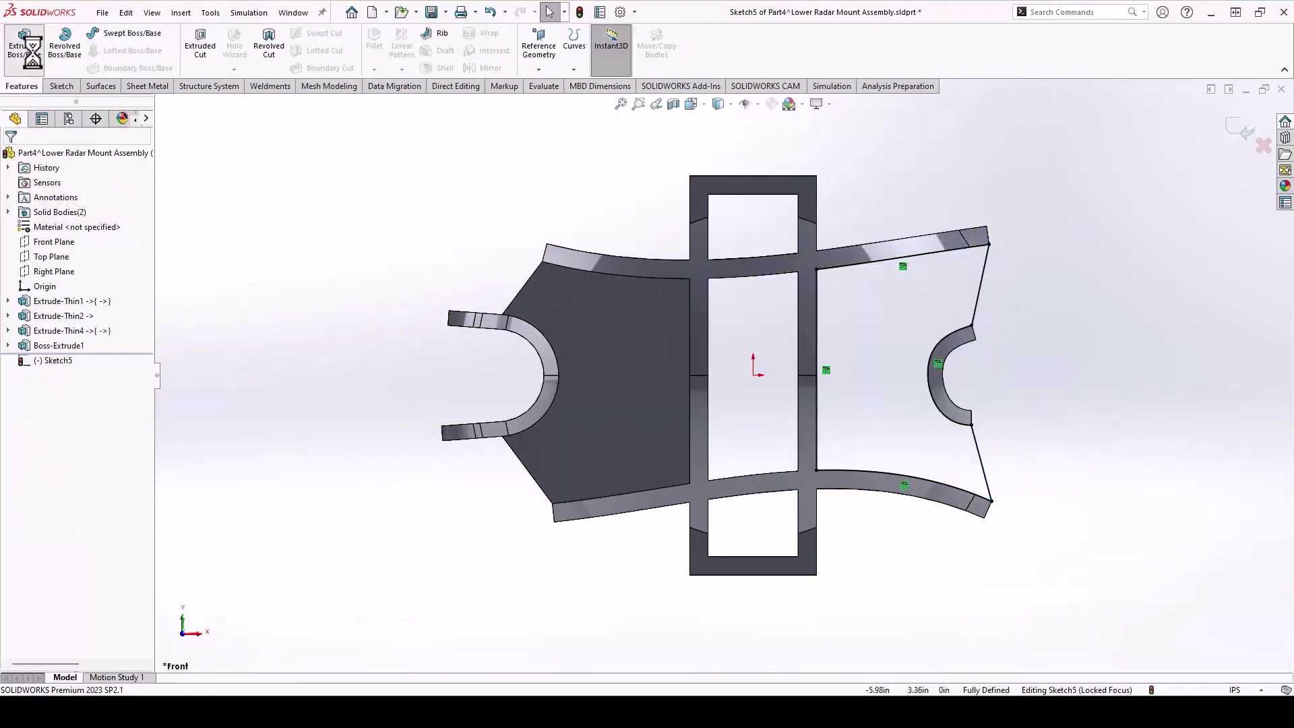
pyautogui.click(22, 45)
pyautogui.press('Return')
pyautogui.moveTo(1018, 255); pyautogui.dragTo(438, 316, button='middle')
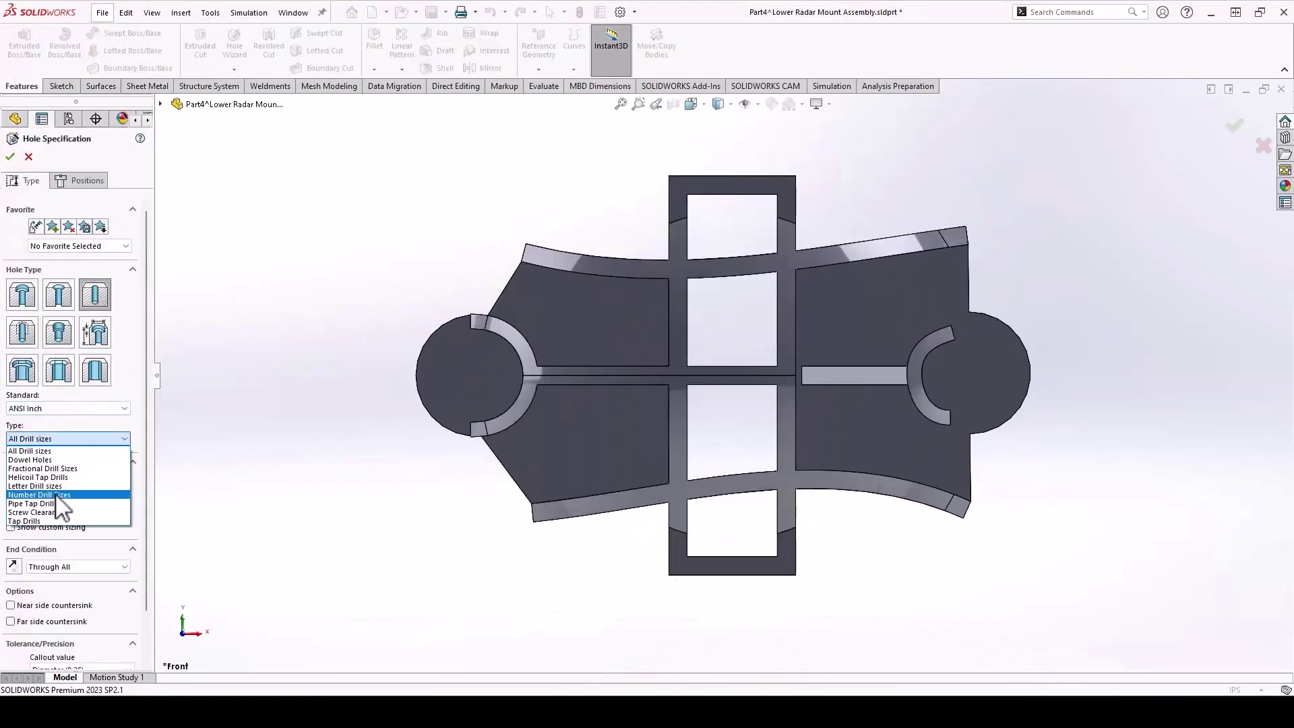
# Place a 3/8 Screw Clearance hole at the centre of the round end tab
pyautogui.click(56, 512)
pyautogui.click(56, 493)
pyautogui.click(43, 528)
pyautogui.click(81, 180)
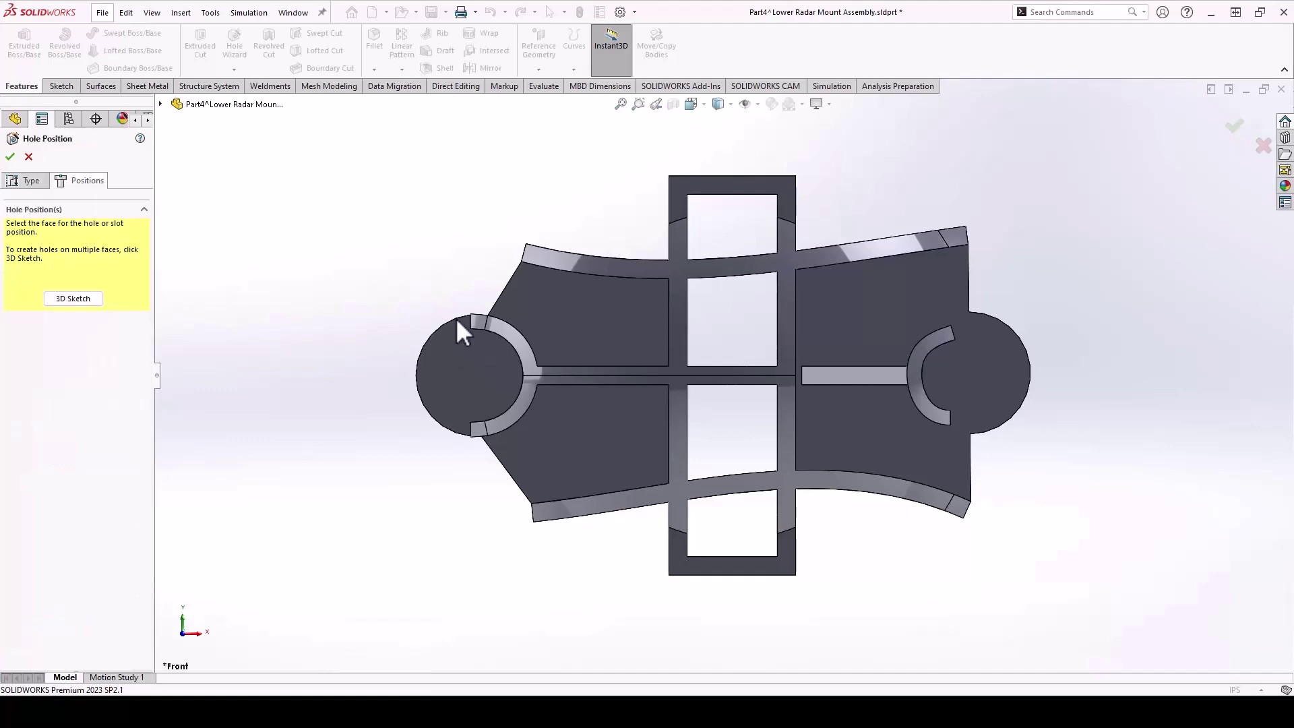
pyautogui.click(456, 321)
pyautogui.click(477, 375)
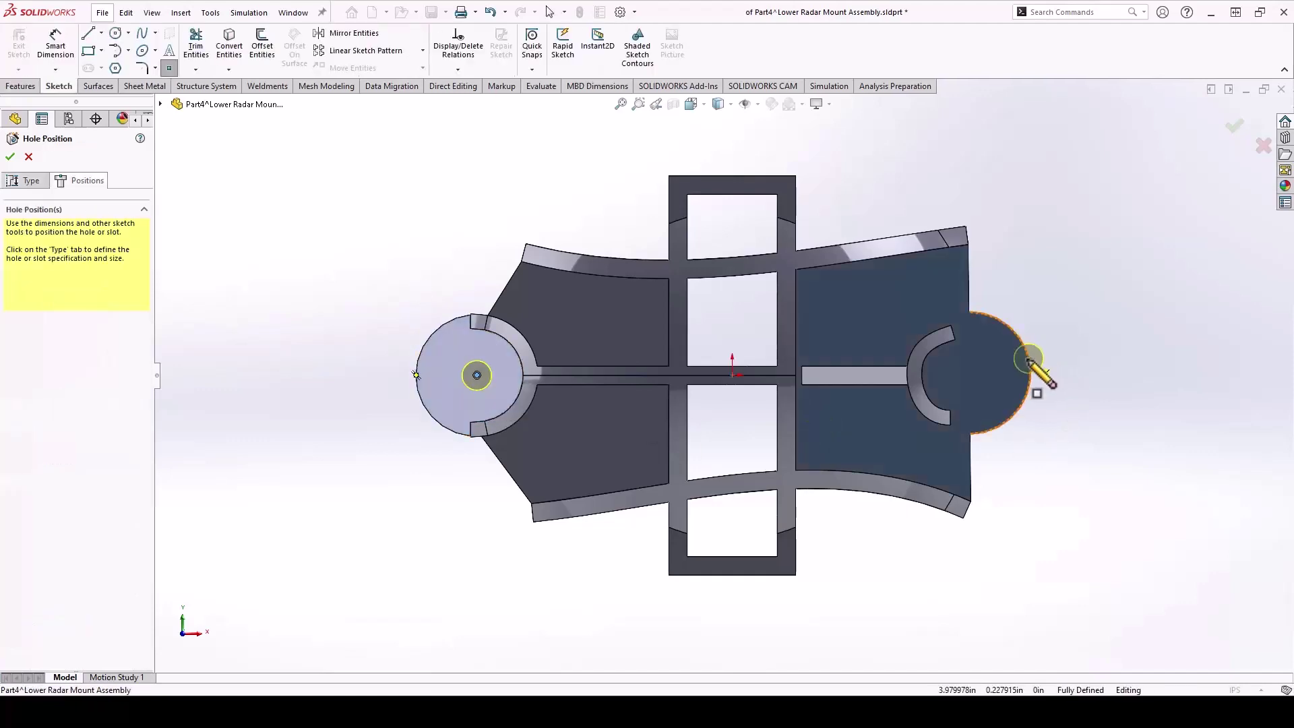
pyautogui.press('Return')
pyautogui.moveTo(1126, 390); pyautogui.dragTo(1136, 307, button='middle')
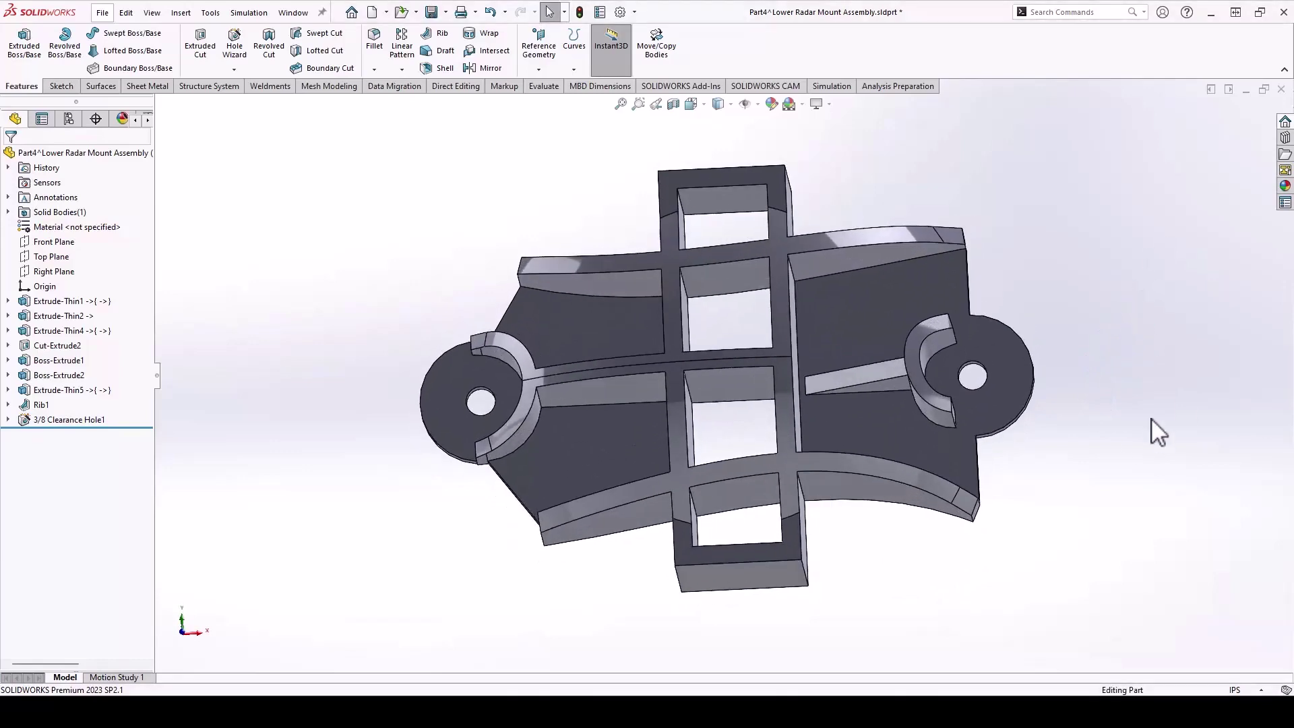
# Sketch a straight slot on the central block's front face and cut it Through All
pyautogui.moveTo(1149, 419); pyautogui.dragTo(1148, 244, button='middle')
pyautogui.click(776, 476)
pyautogui.click(828, 445)
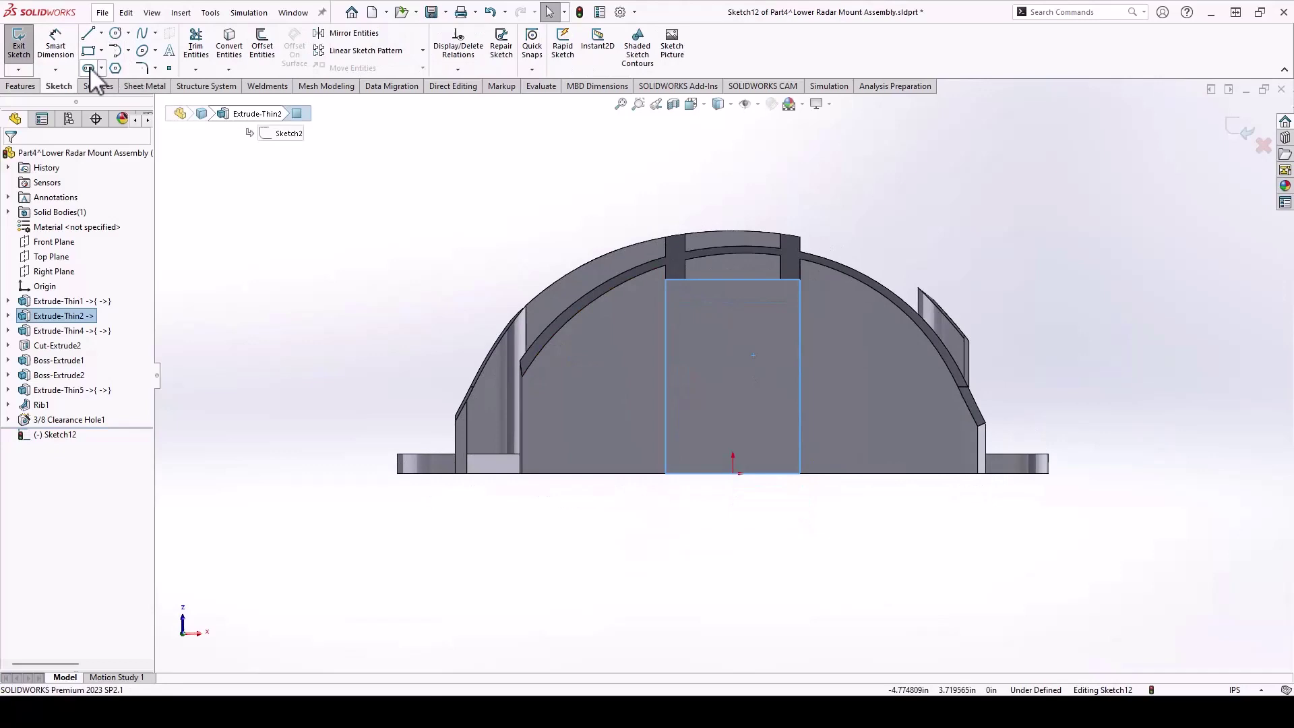
pyautogui.click(88, 68)
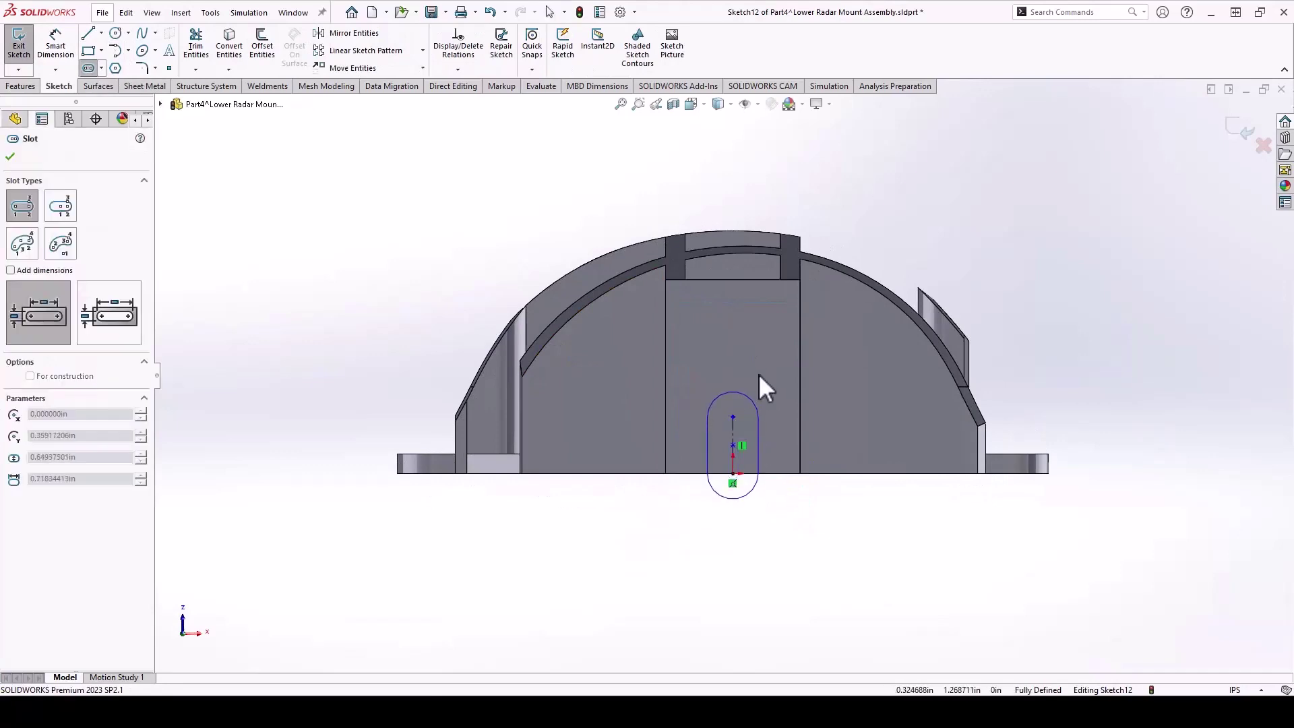
pyautogui.click(757, 374)
pyautogui.click(14, 86)
pyautogui.click(200, 46)
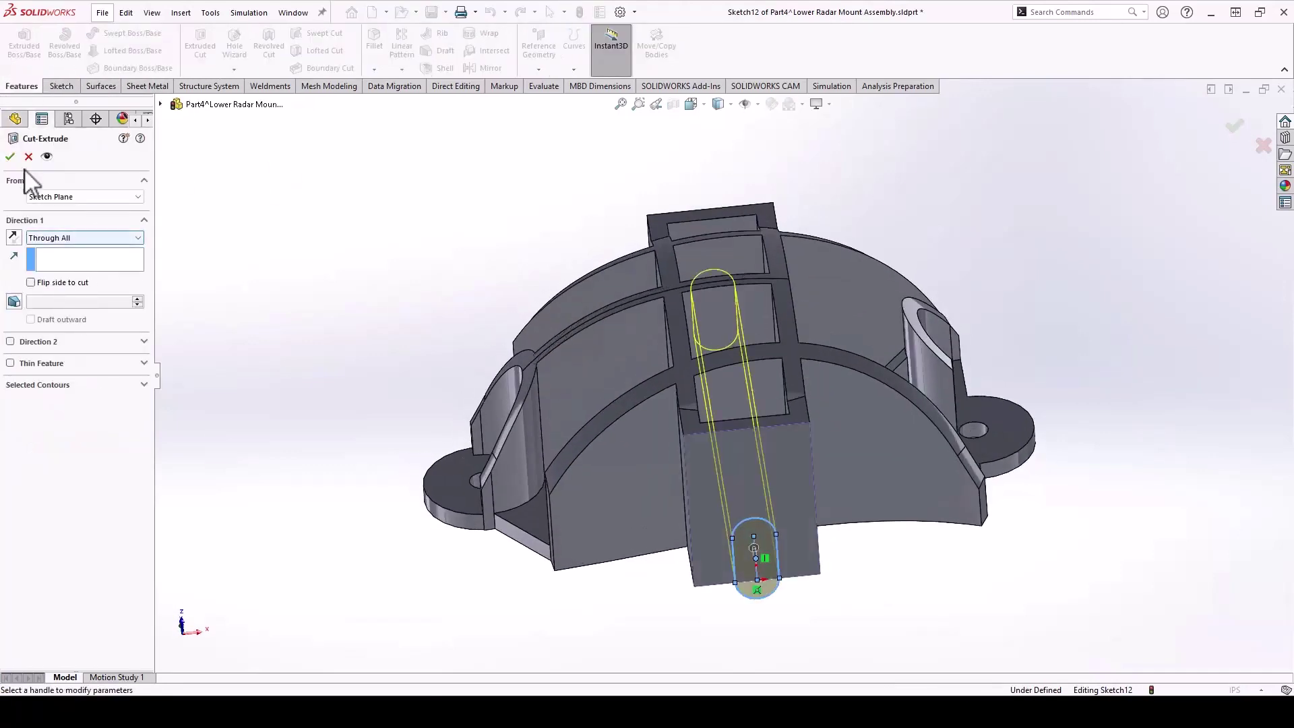
pyautogui.click(12, 157)
pyautogui.click(344, 233)
pyautogui.moveTo(349, 243); pyautogui.dragTo(369, 368, button='middle')
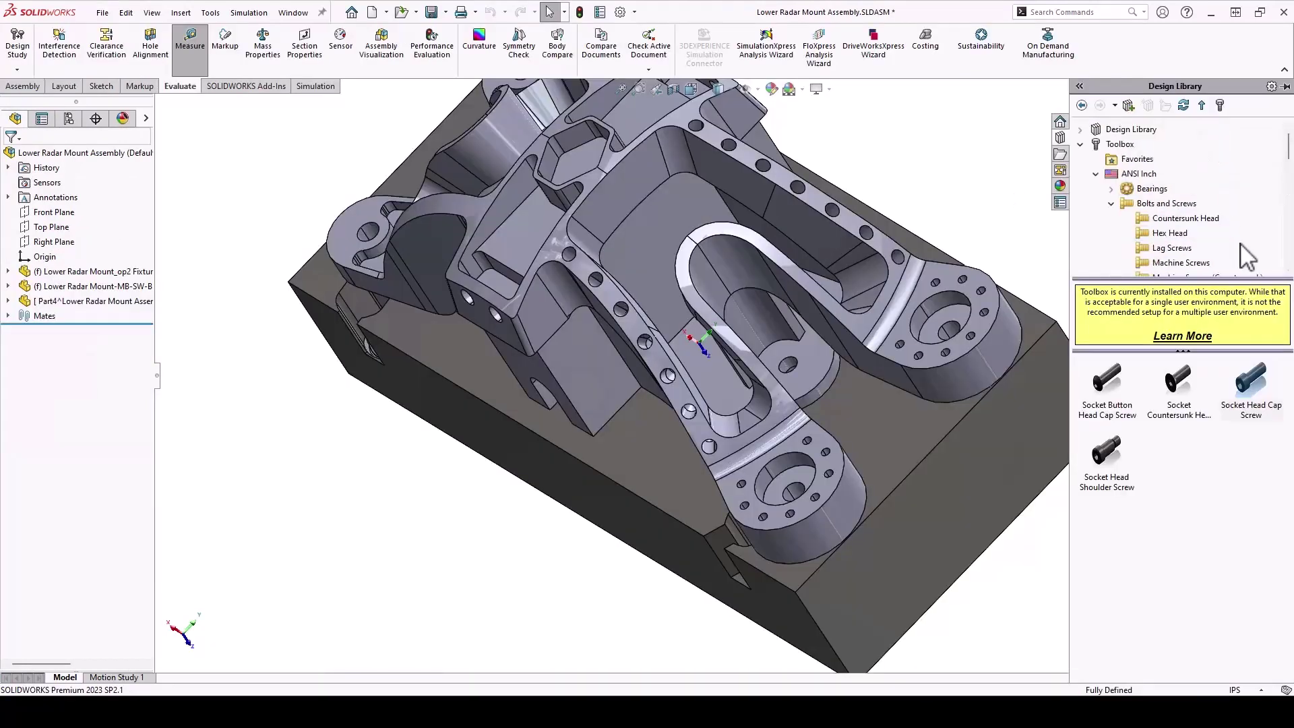
# Insert 5/16 Type A plain narrow flat washers onto the mount's holes
pyautogui.click(1160, 220)
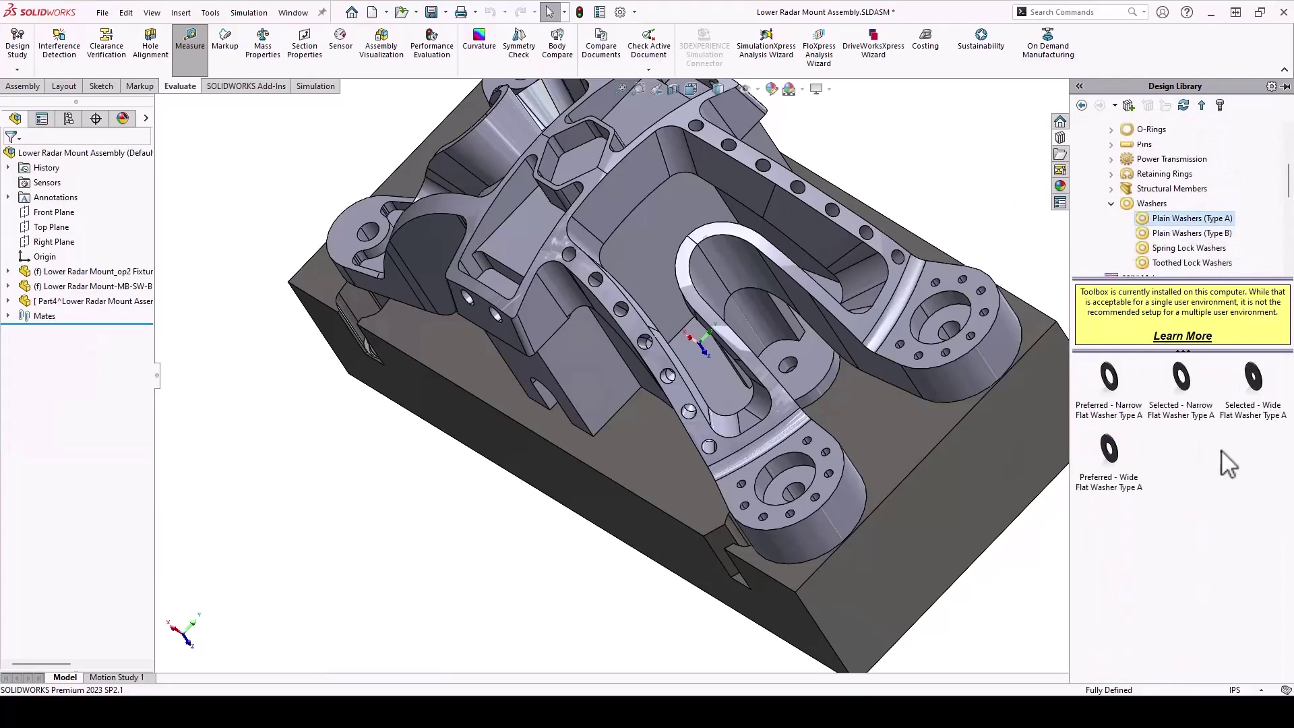
pyautogui.moveTo(1180, 377); pyautogui.dragTo(799, 374)
pyautogui.click(43, 379)
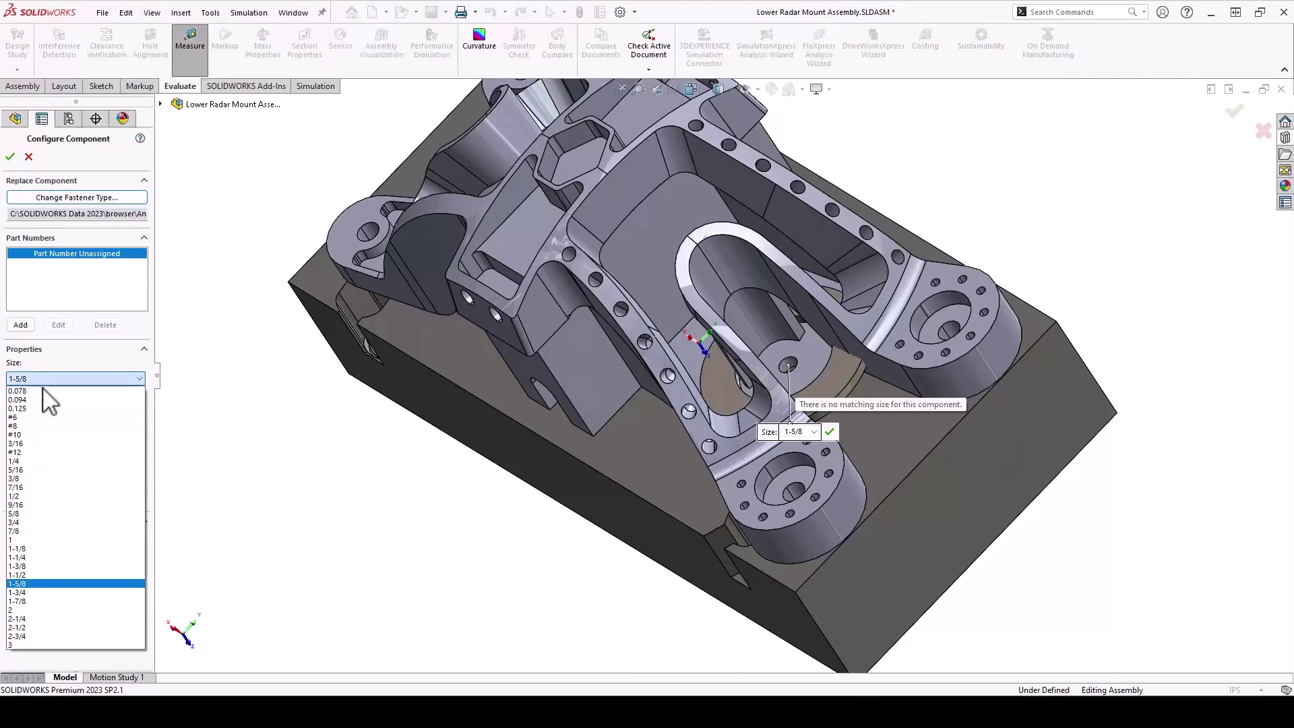
pyautogui.click(67, 470)
pyautogui.click(10, 158)
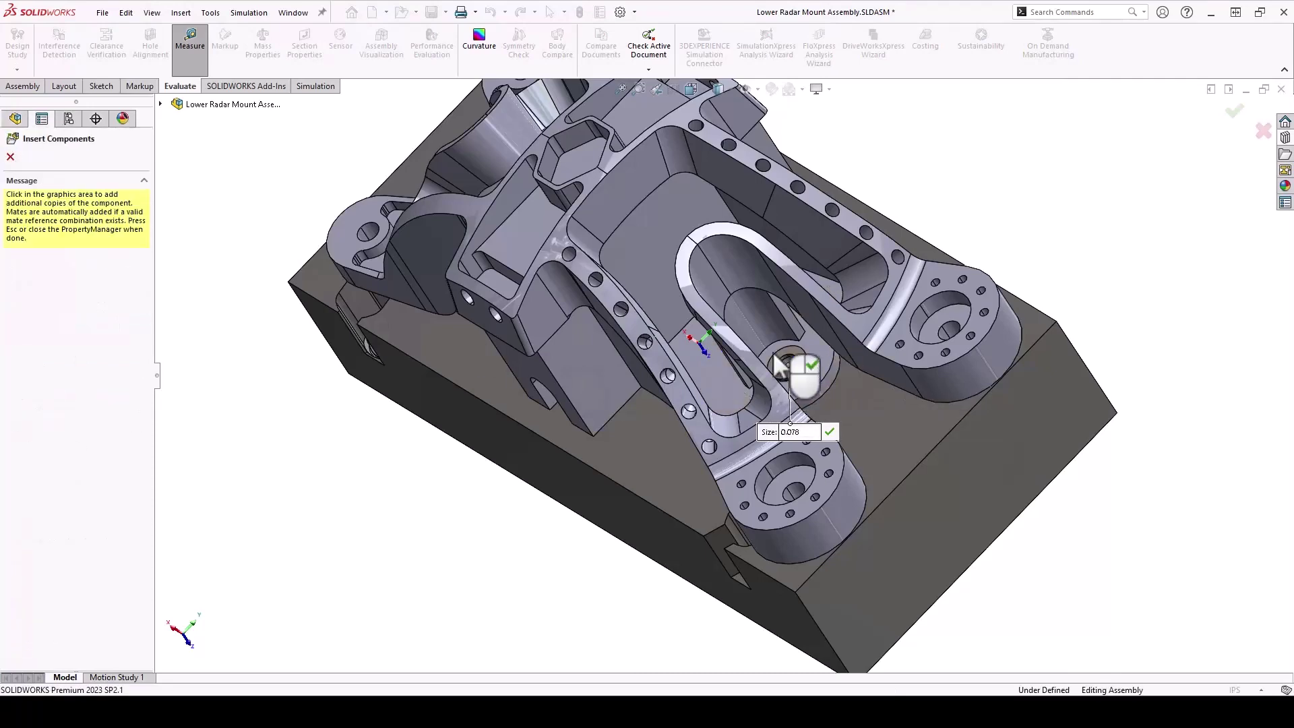
pyautogui.rightClick(426, 466)
pyautogui.moveTo(424, 465); pyautogui.dragTo(317, 330, button='middle')
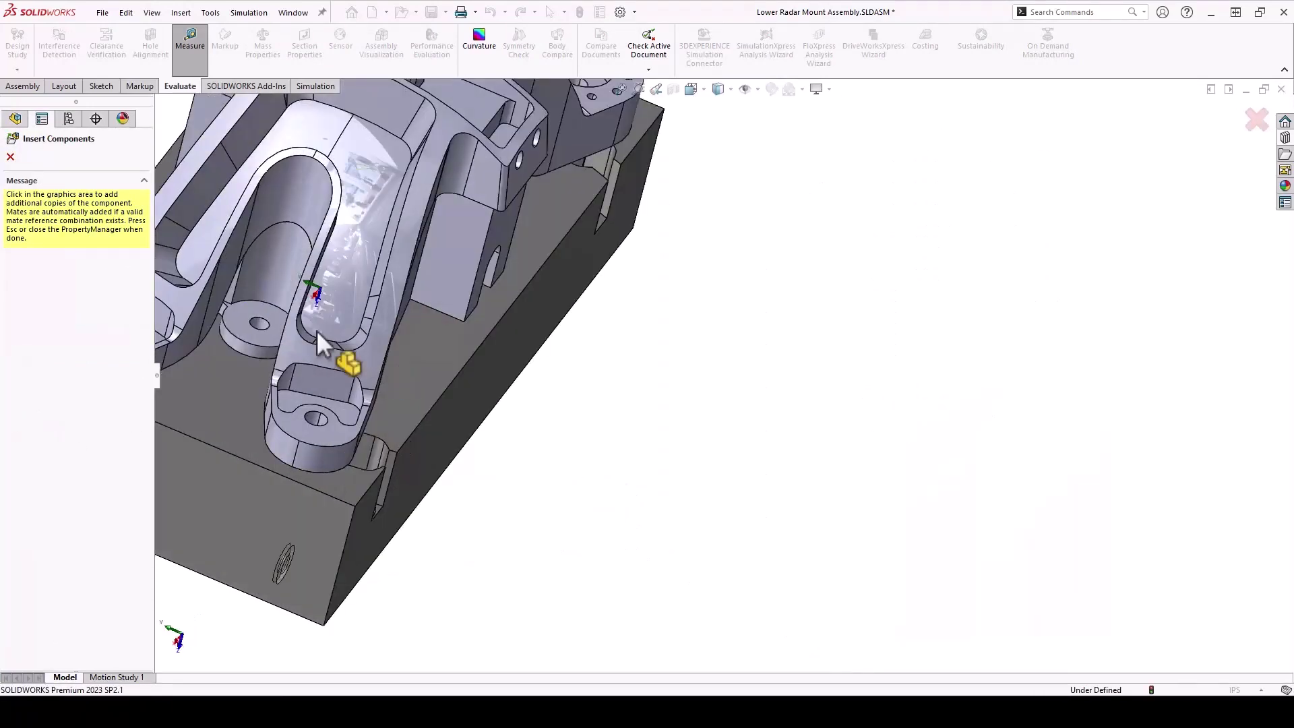
# Place a 5/16-18 socket button head cap screw, 0.75 long, on the washer
pyautogui.click(10, 157)
pyautogui.click(1285, 137)
pyautogui.scroll(3, 1187, 205)
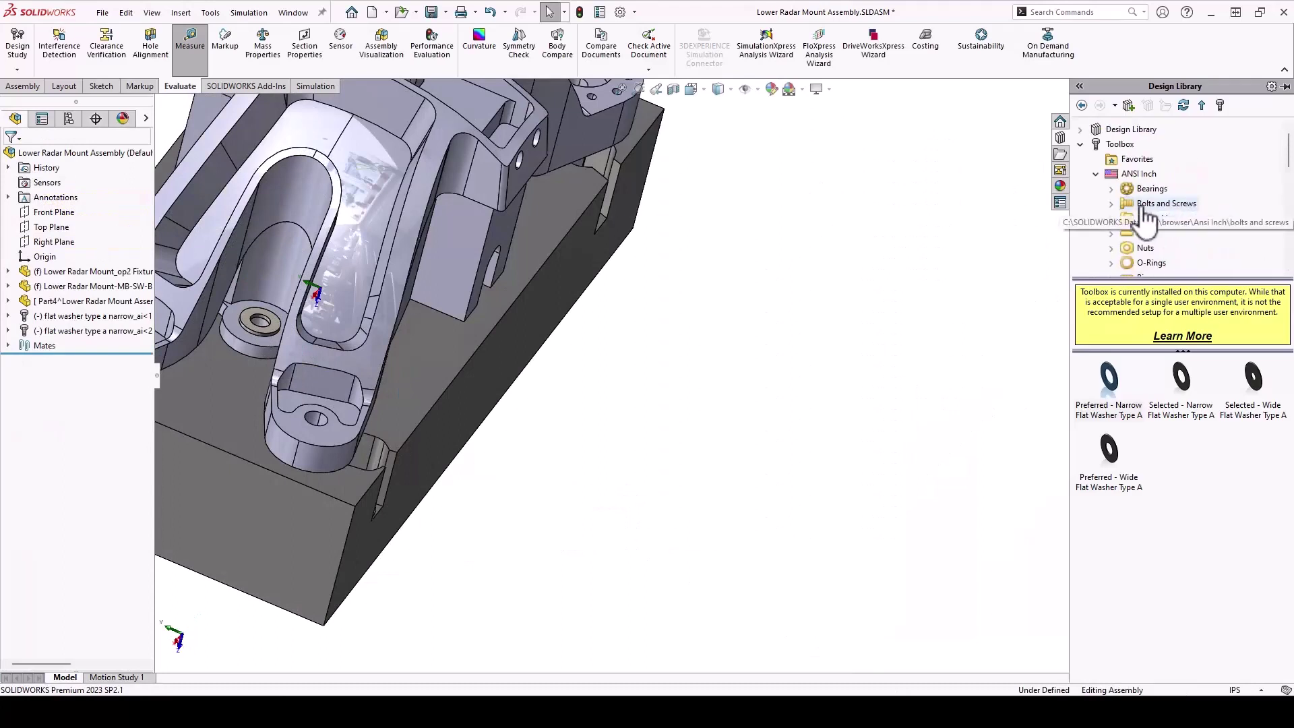
pyautogui.click(1112, 208)
pyautogui.scroll(-3, 1163, 172)
pyautogui.click(1175, 188)
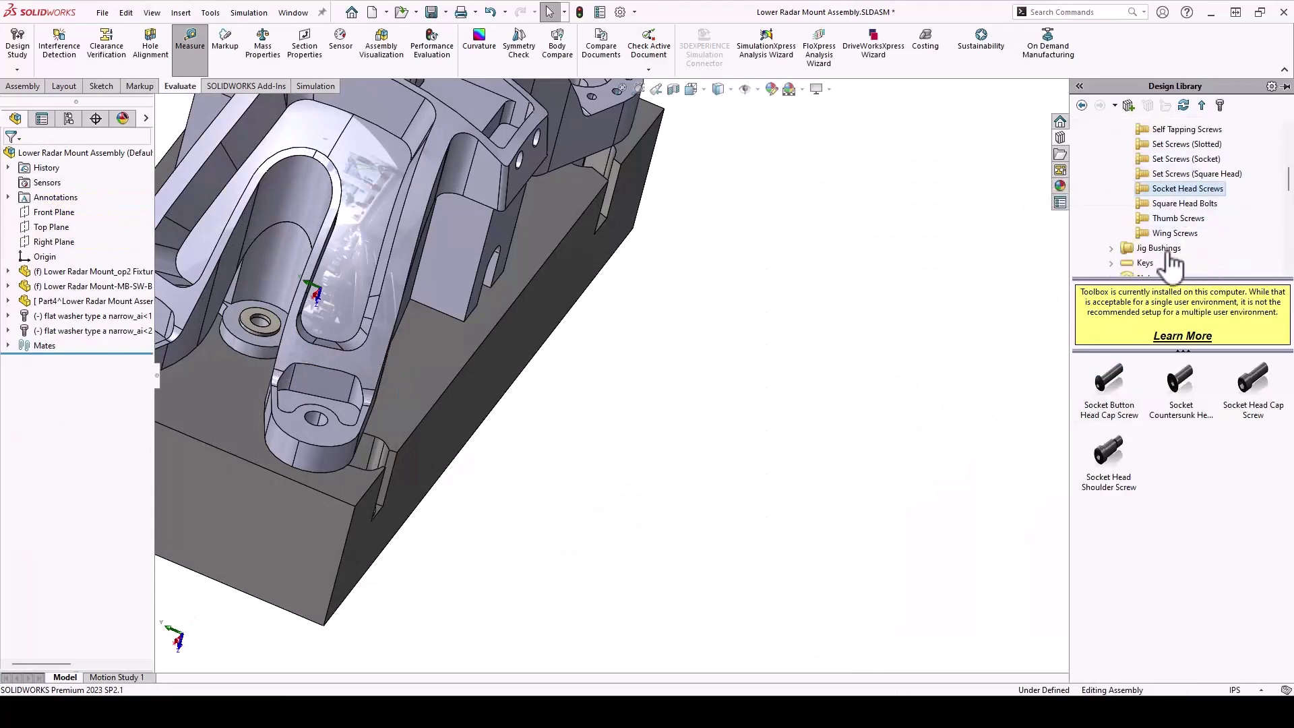
pyautogui.moveTo(1108, 383); pyautogui.dragTo(270, 336)
pyautogui.click(34, 378)
pyautogui.click(35, 558)
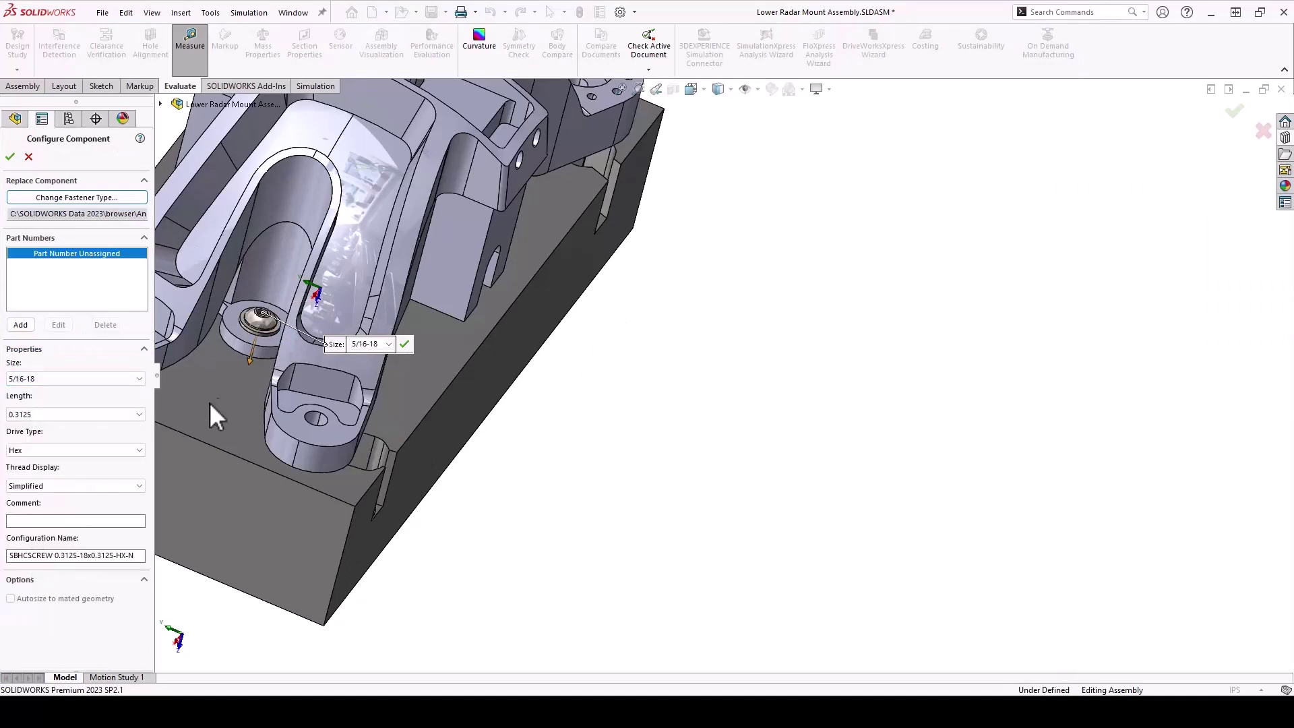
pyautogui.click(47, 414)
pyautogui.click(35, 492)
pyautogui.click(12, 161)
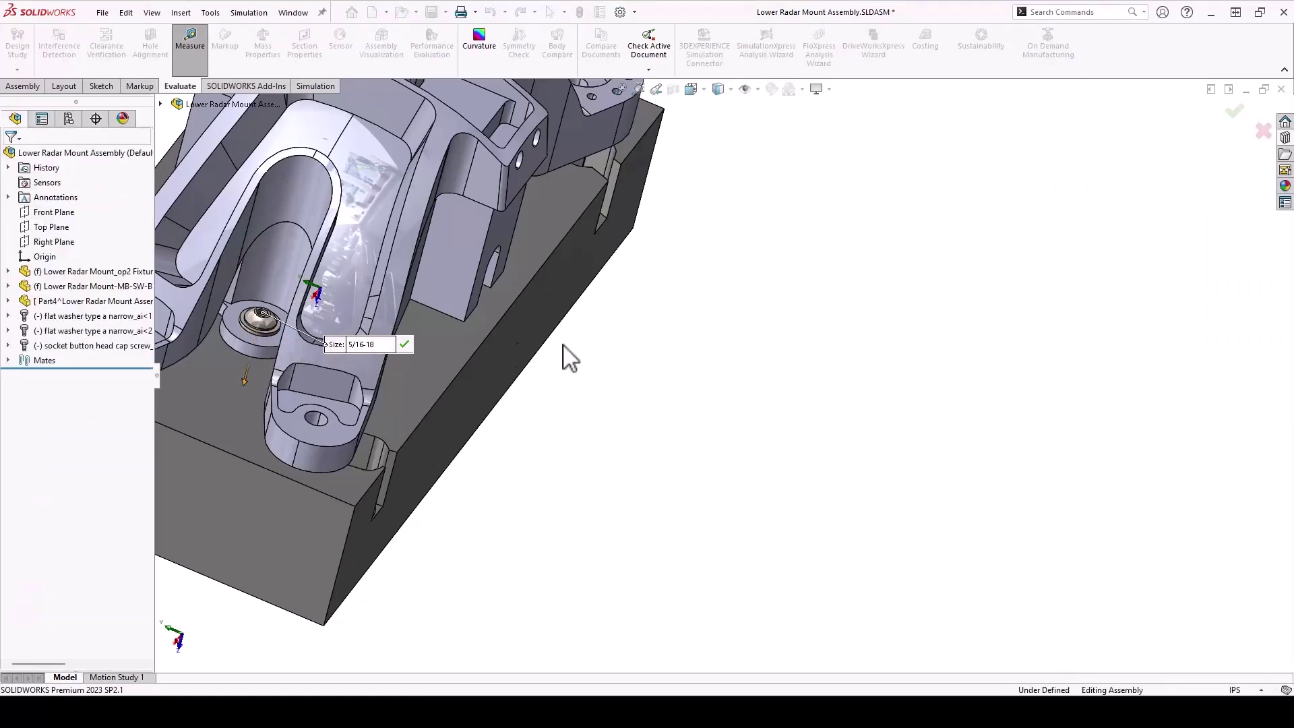
pyautogui.moveTo(673, 317); pyautogui.dragTo(645, 338, button='middle')
pyautogui.scroll(-2, 778, 374)
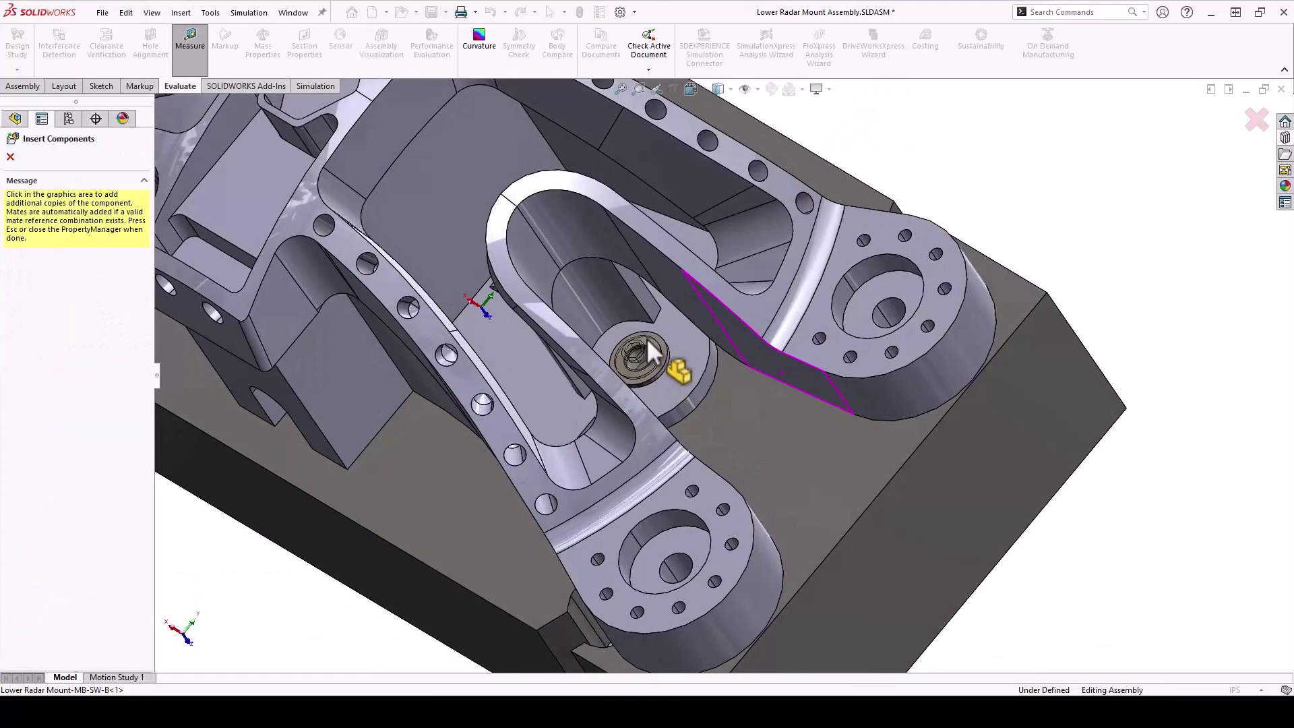
# Add the inner rib edge, its connected edges and another plate edge to the 0.1 in fillet list
pyautogui.scroll(-5, 678, 387)
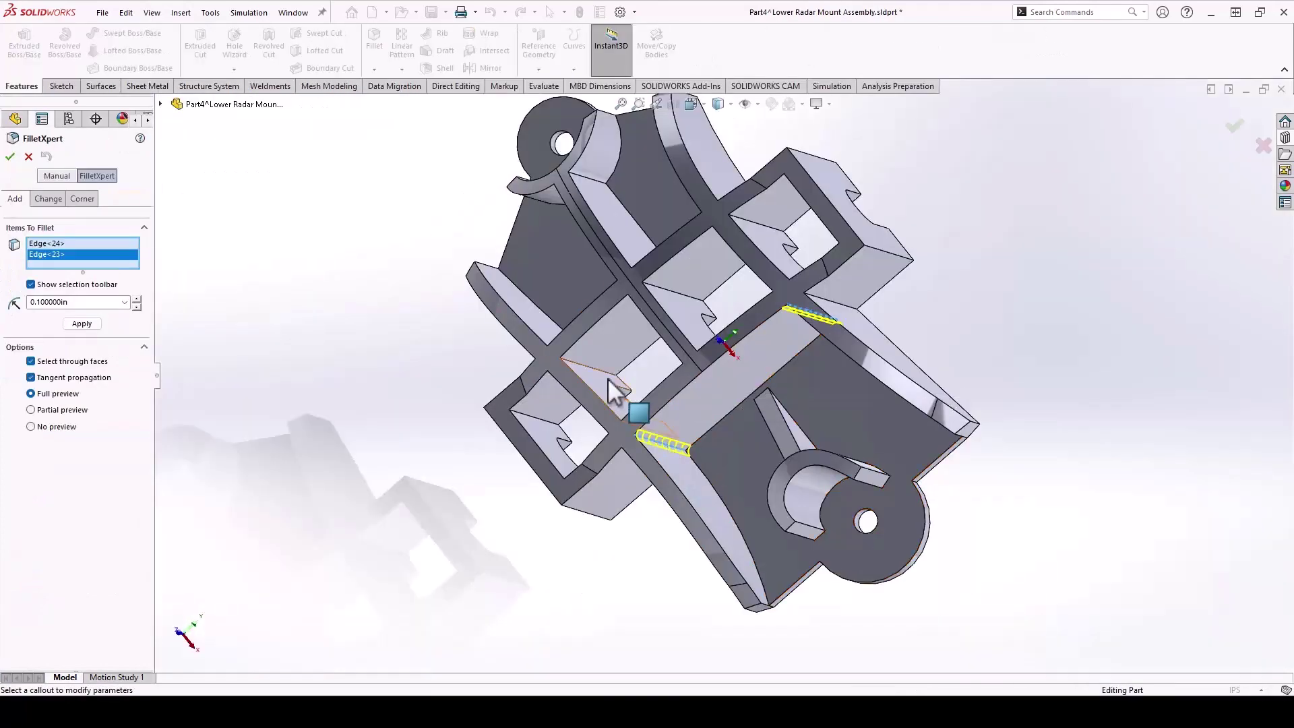
pyautogui.click(607, 378)
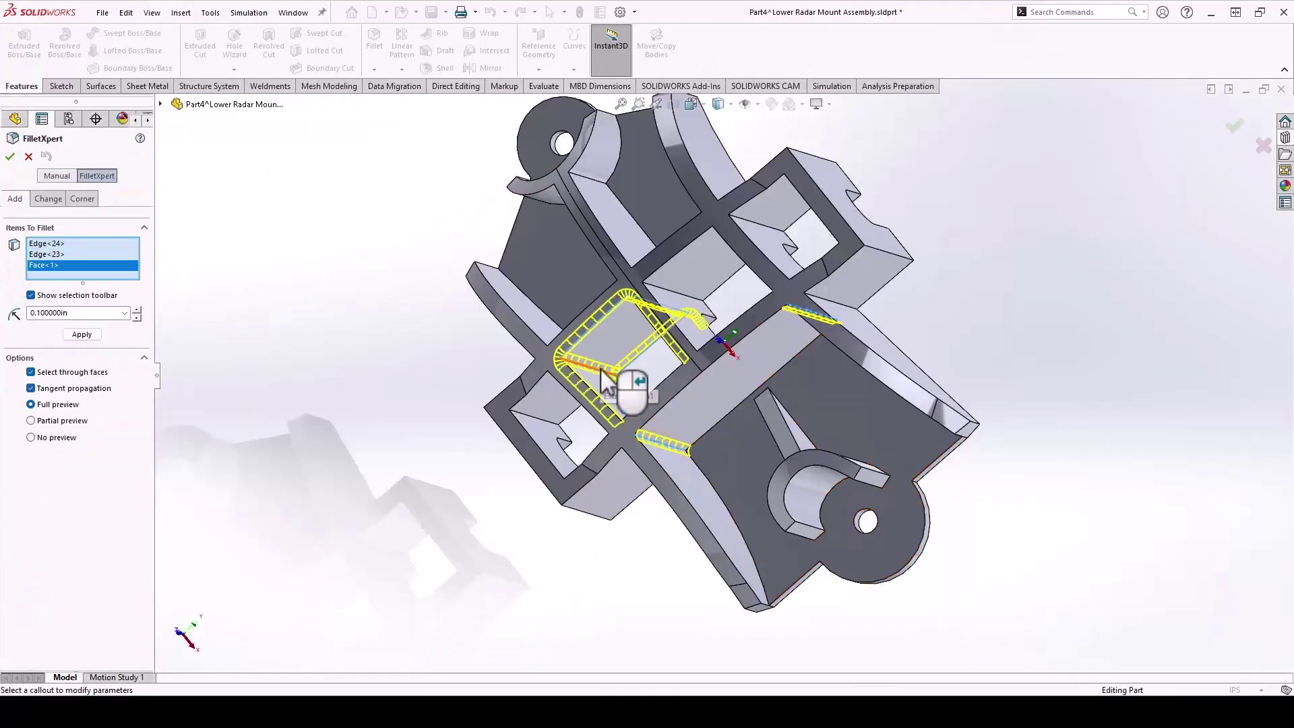
pyautogui.click(636, 328)
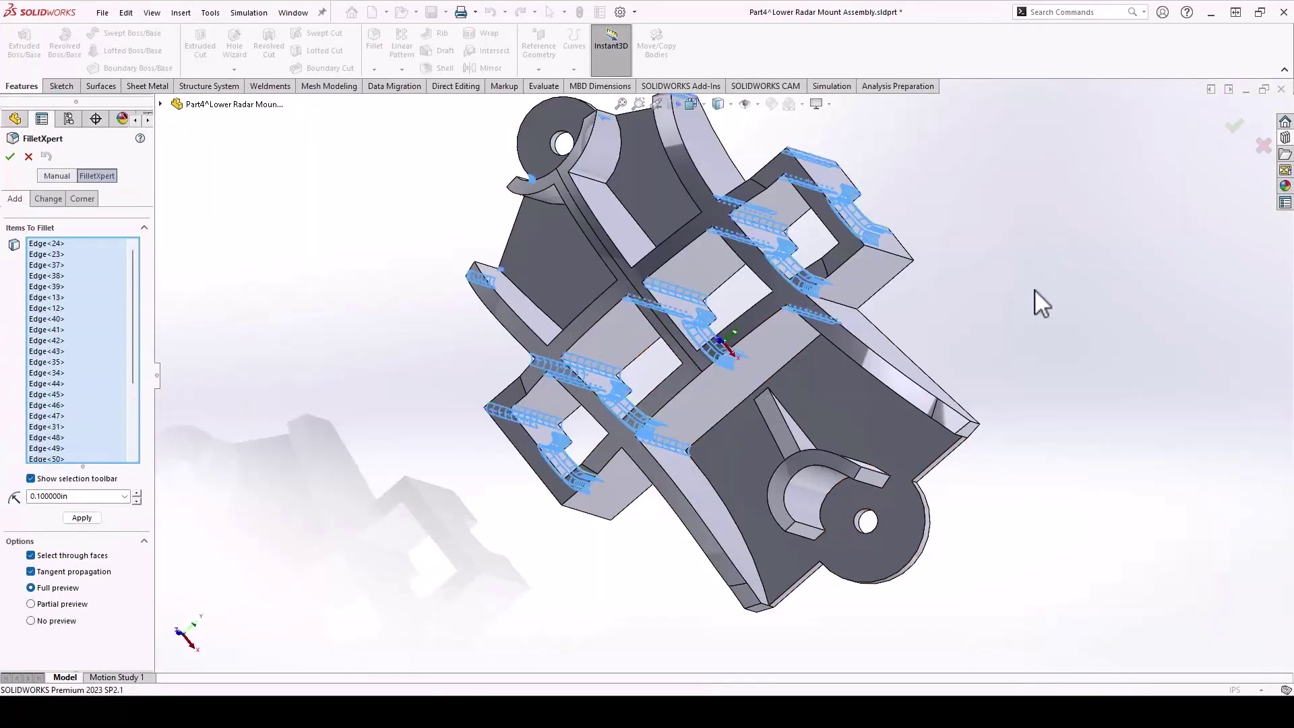
pyautogui.moveTo(1033, 297); pyautogui.dragTo(834, 568, button='middle')
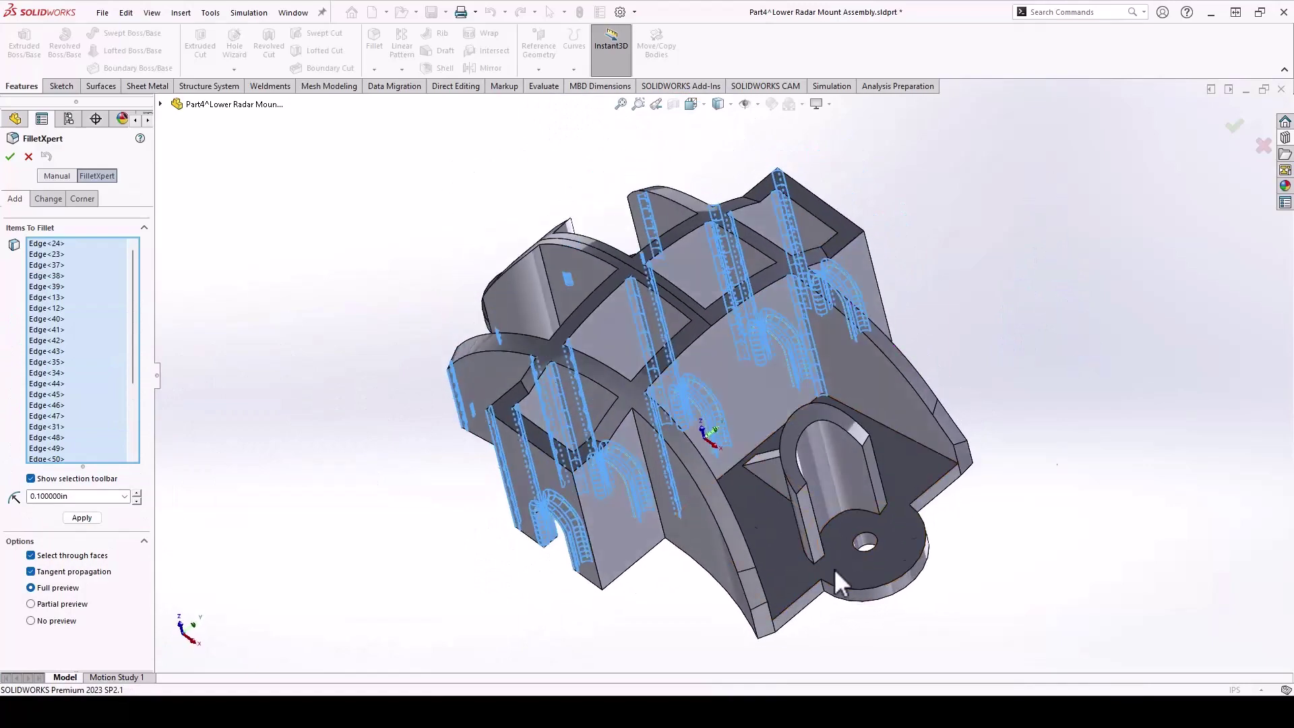
pyautogui.scroll(-5, 689, 499)
pyautogui.click(1013, 220)
pyautogui.scroll(2, 1097, 313)
pyautogui.moveTo(1097, 313); pyautogui.dragTo(1074, 266, button='middle')
pyautogui.scroll(5, 920, 234)
pyautogui.moveTo(986, 384); pyautogui.dragTo(1221, 142, button='middle')
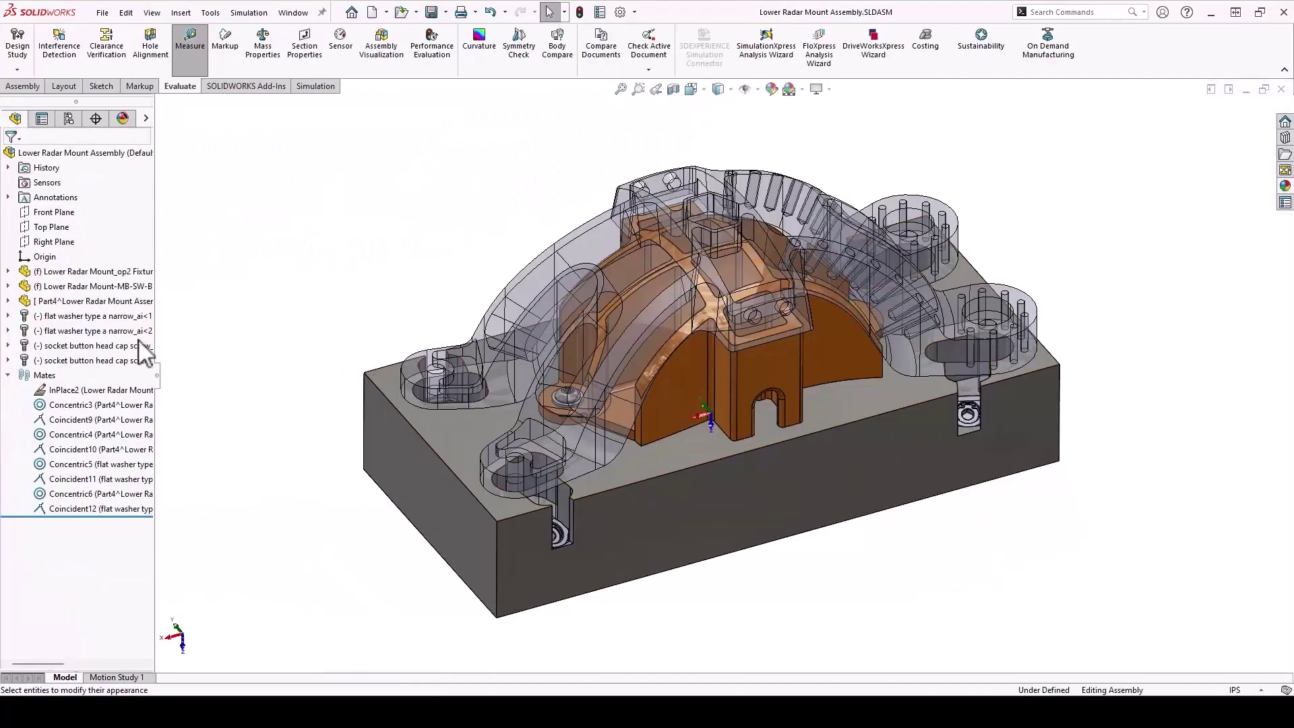